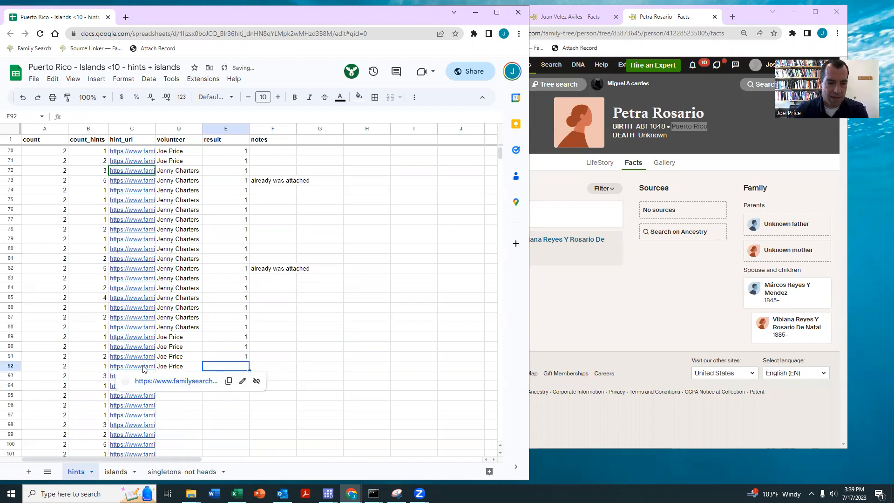
Open the record hint linked in row 92 of the hints sheet and expand the details of the mother and daughter
left_click(144, 367)
left_click(156, 382)
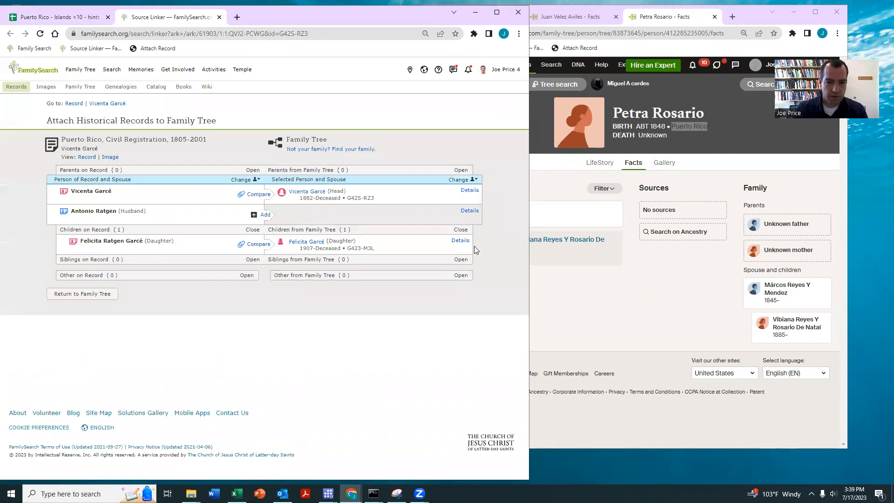
left_click(460, 240)
left_click(469, 191)
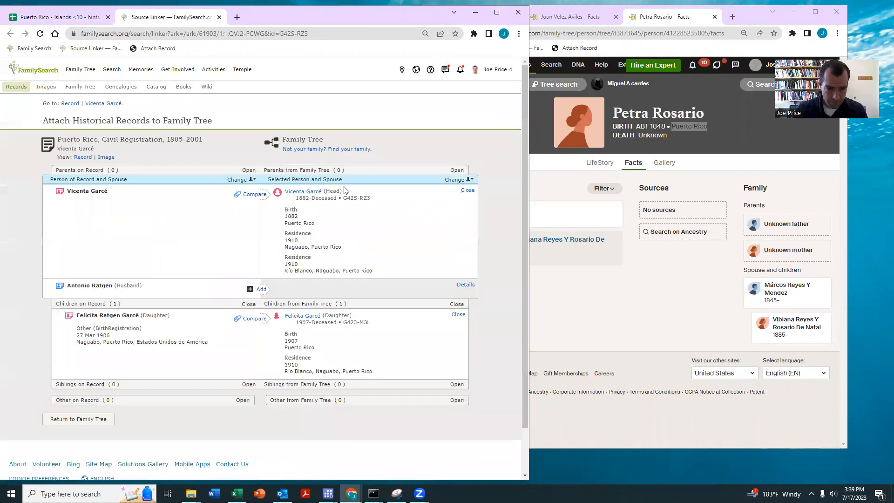
left_click(56, 17)
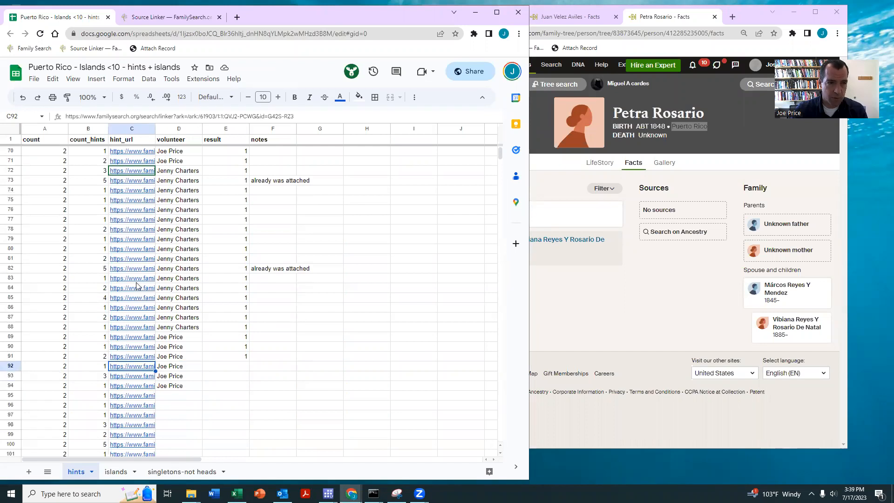
left_click(160, 17)
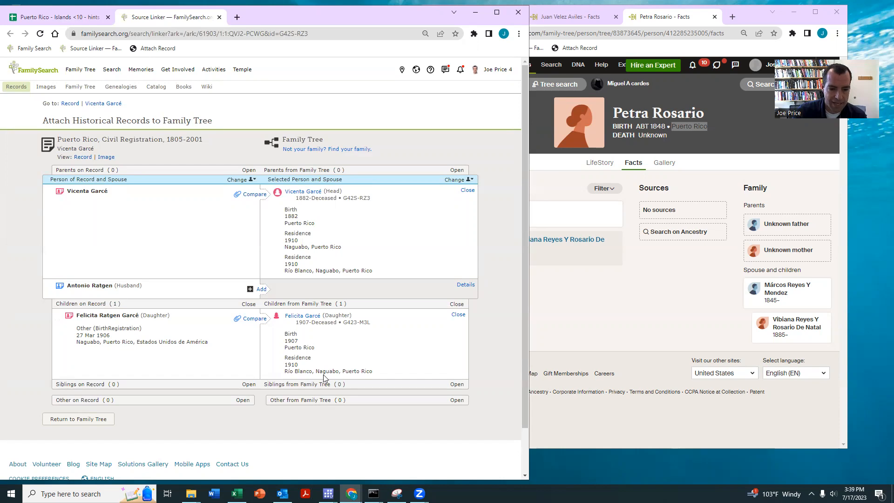
Attach the Puerto Rico civil registration record to the daughter and to the mother in the Family Tree
left_click(254, 319)
scroll(338, 342, "down", 4)
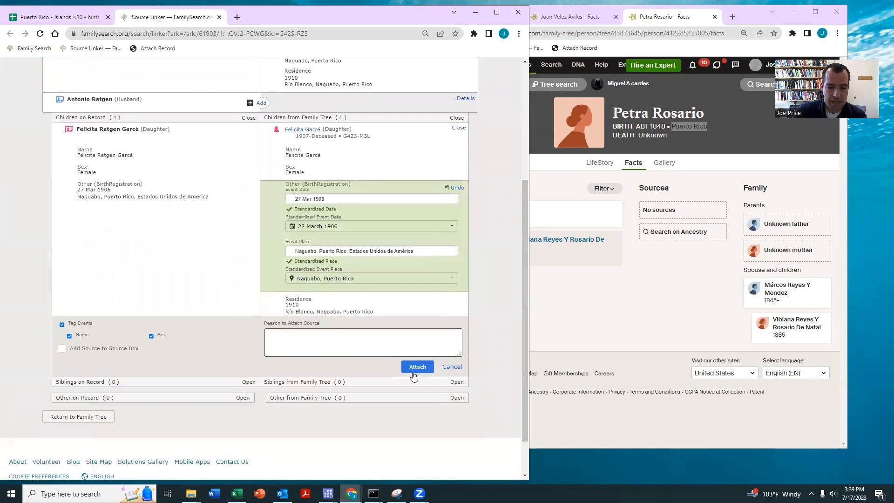
left_click(416, 368)
left_click(256, 195)
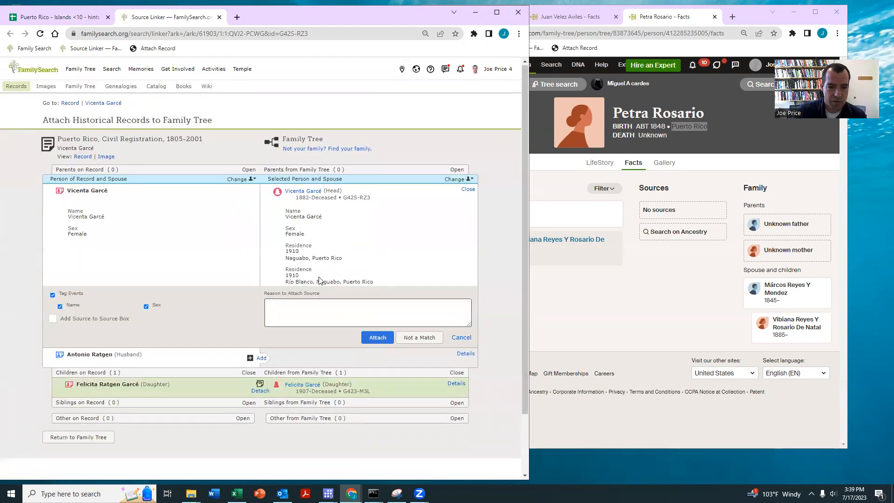
left_click(377, 339)
Add the husband from the record to the Family Tree as a new deceased male linked to his wife and daughter
left_click(264, 215)
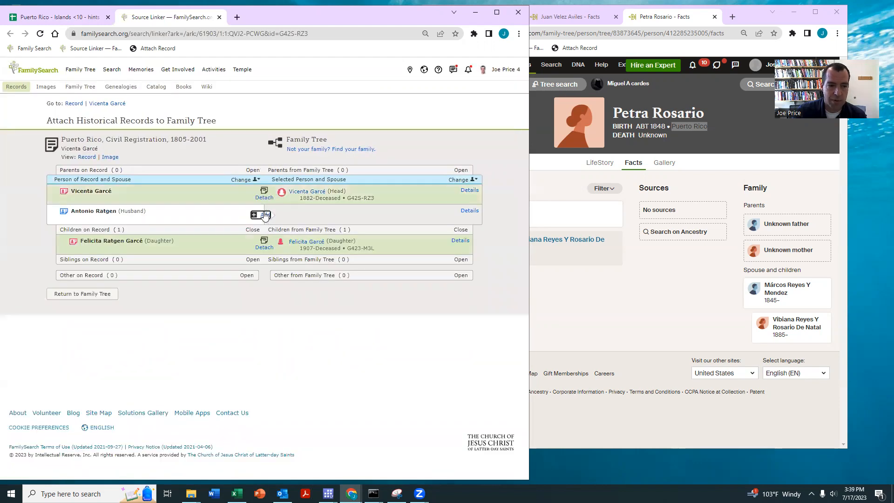
left_click(377, 353)
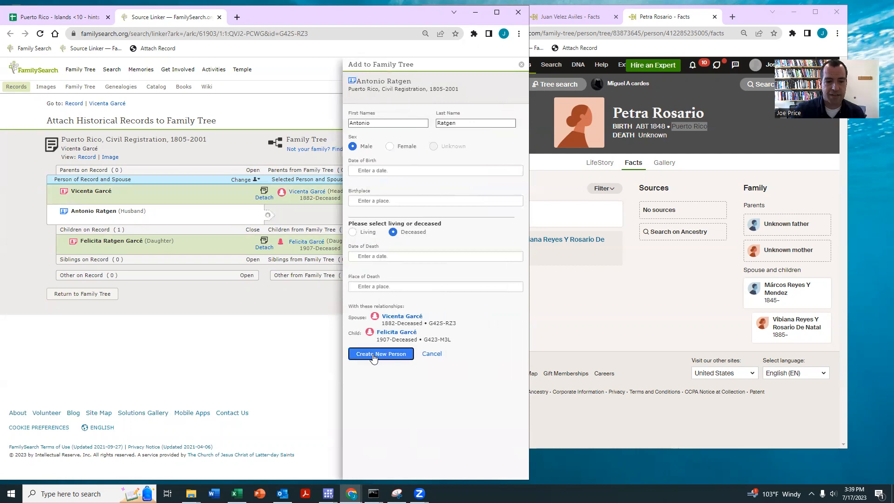
left_click(425, 318)
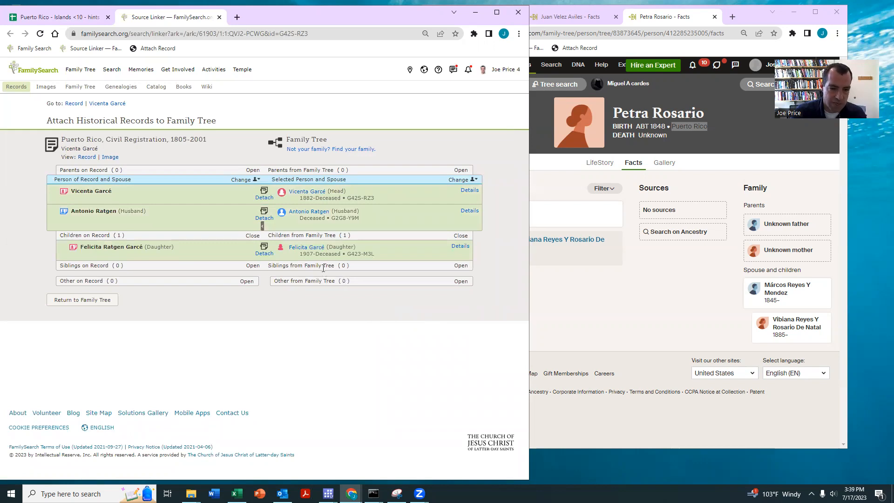
Open the daughter's full person page and review her events and family members
left_click(295, 248)
left_click(389, 323)
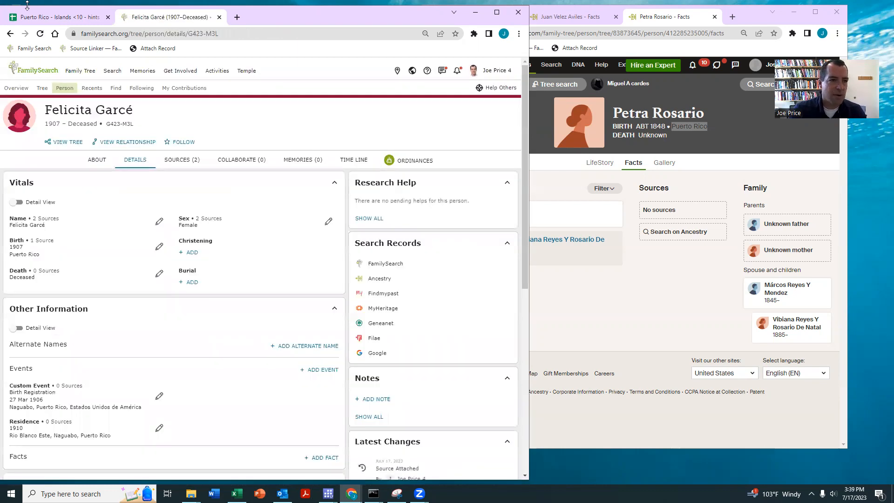
left_click(52, 17)
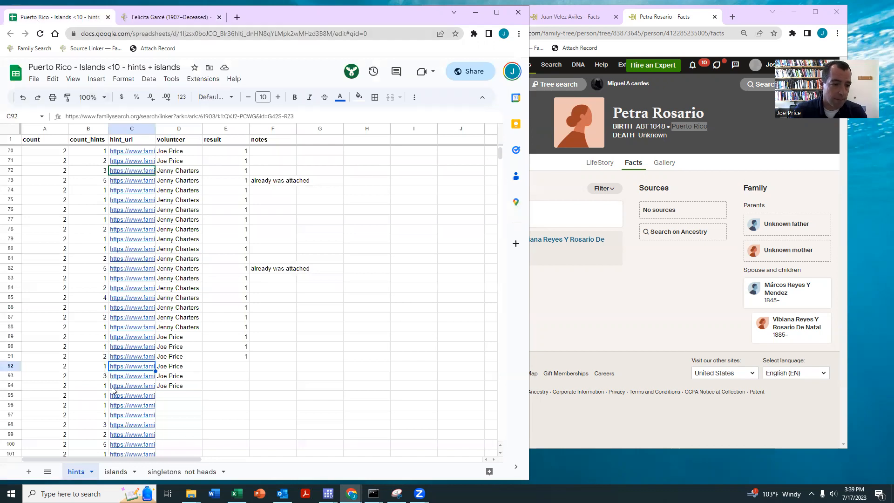
left_click(165, 17)
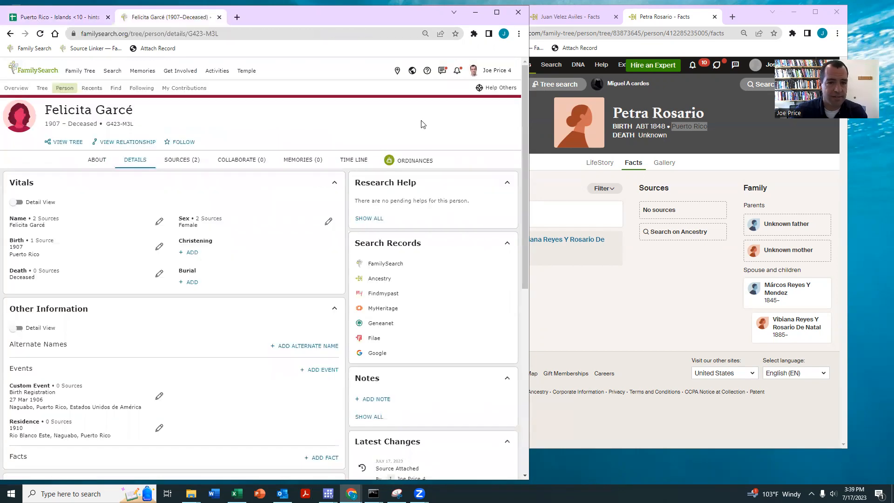
scroll(262, 244, "down", 4)
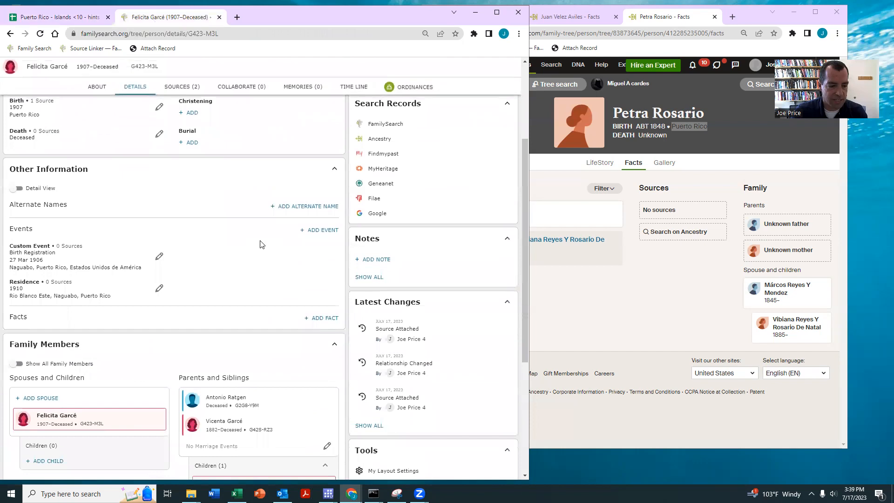
scroll(262, 245, "up", 3)
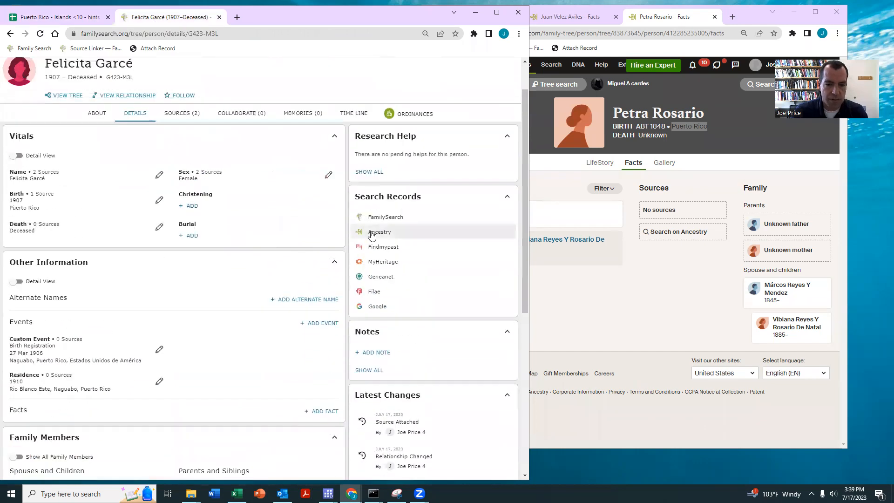
Search Ancestry for the daughter's records, move the results into the second browser window, and close its unneeded first facts page
left_click(372, 233)
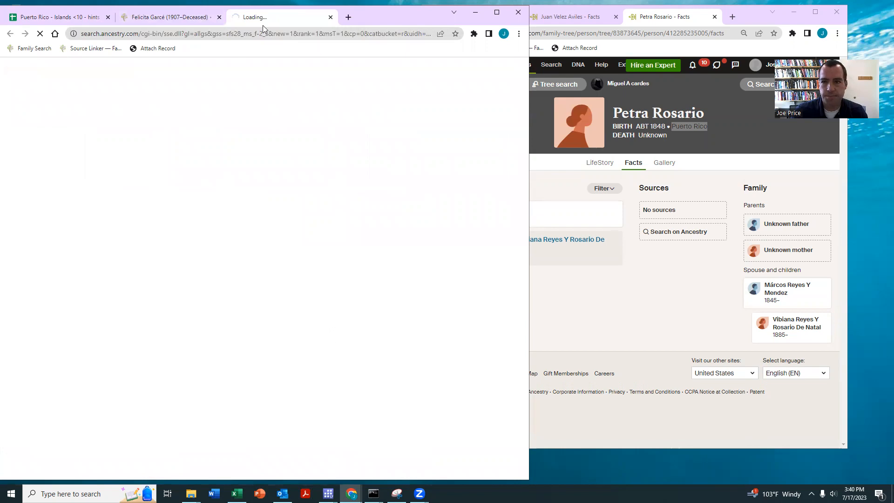
left_click_drag(263, 21, 643, 27)
left_click(566, 17)
left_click(493, 16)
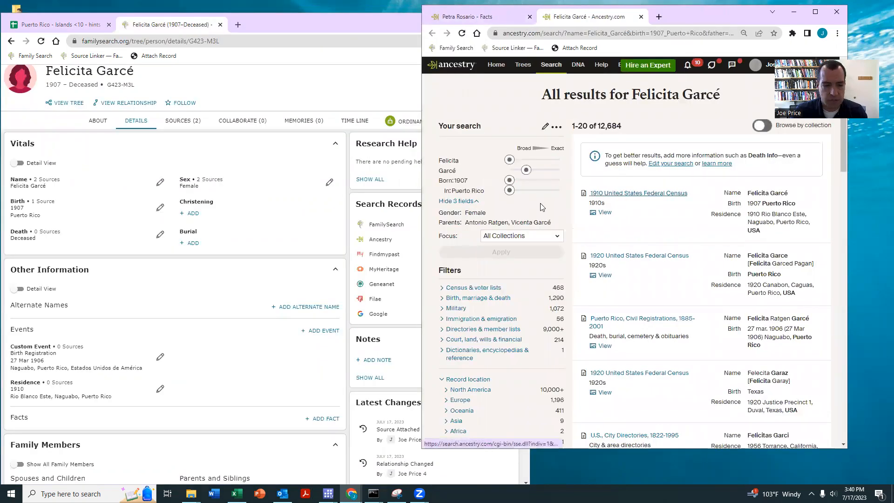
Open the daughter's 1910 United States Federal Census record and review its household members and suggested records
scroll(177, 286, "down", 1)
left_click(629, 192)
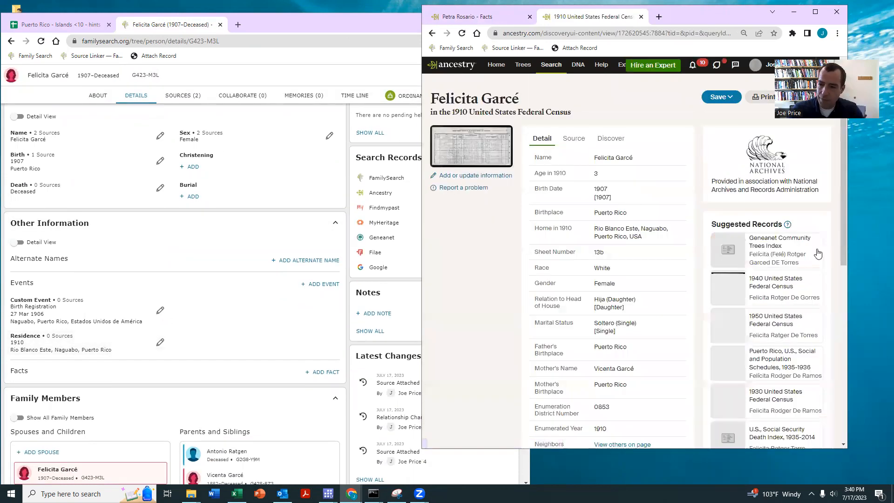
scroll(776, 313, "down", 3)
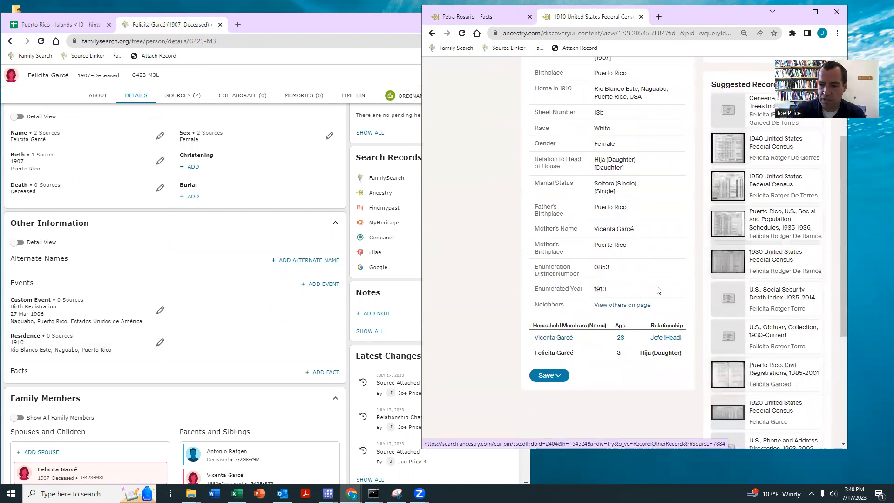
scroll(745, 270, "down", 2)
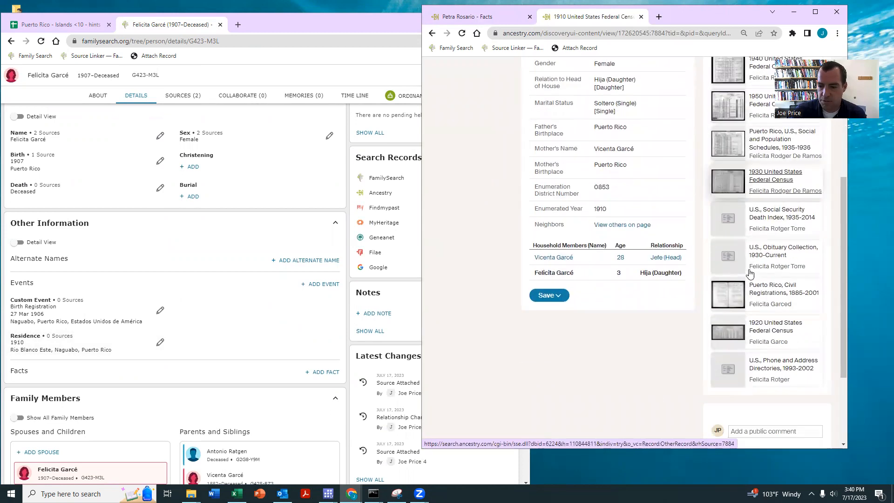
scroll(747, 253, "down", 2)
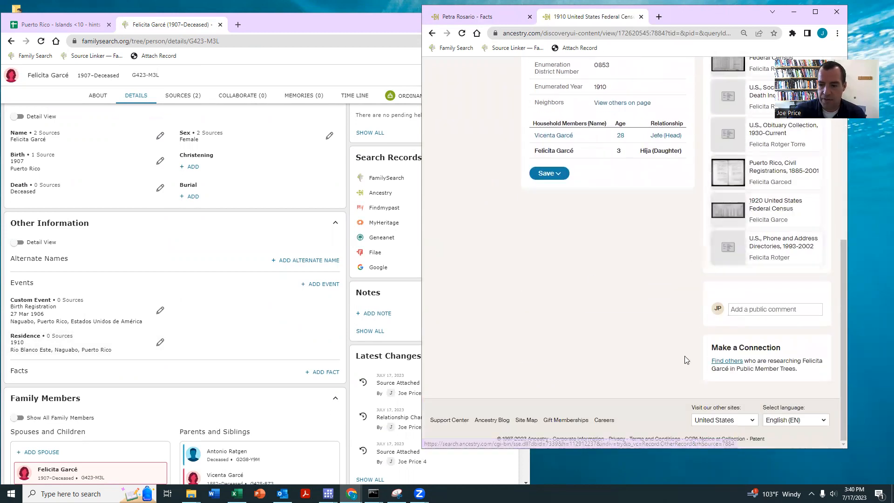
Look through public member trees for others researching the daughter, and return to her 1910 census record
left_click(729, 366)
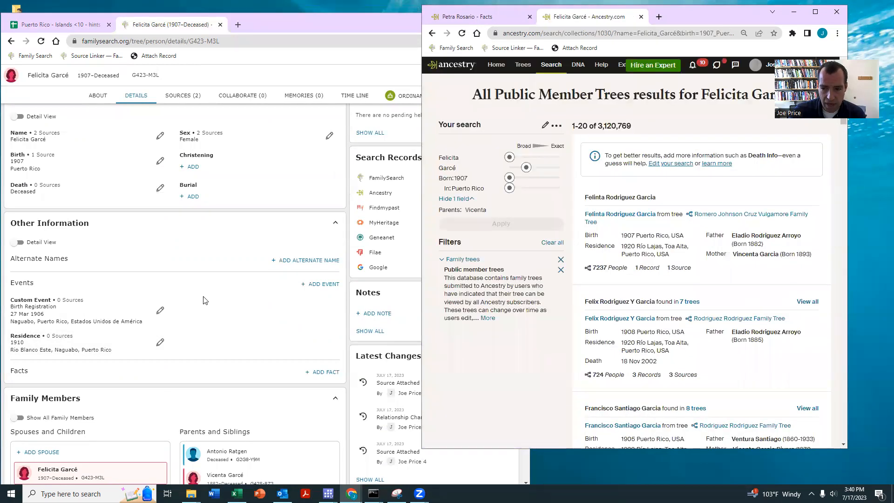
scroll(207, 284, "down", 2)
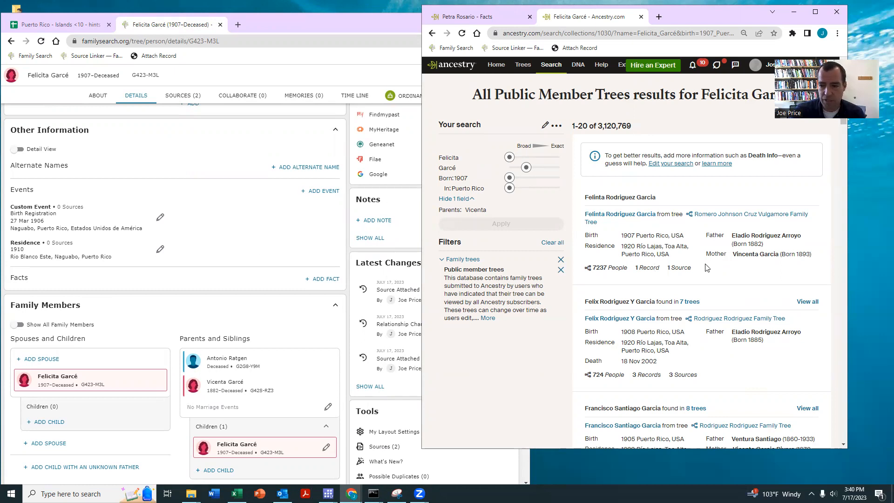
scroll(621, 269, "down", 3)
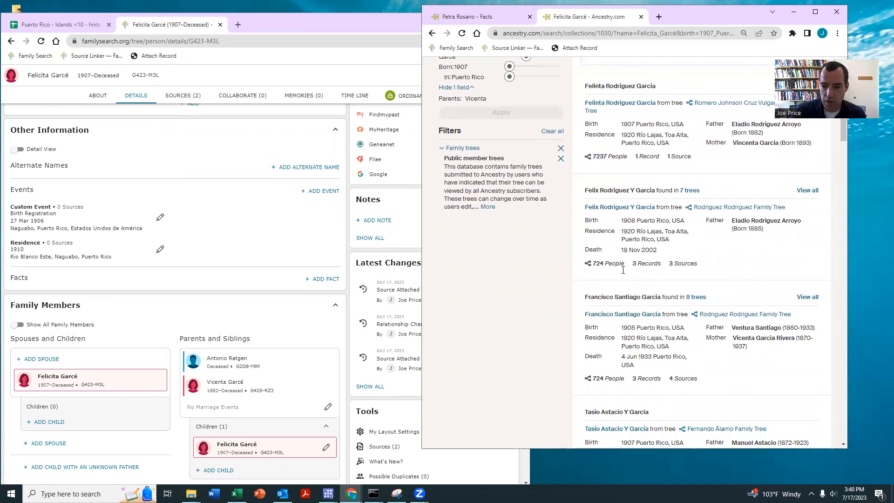
scroll(623, 270, "down", 4)
scroll(623, 270, "up", 7)
left_click(431, 34)
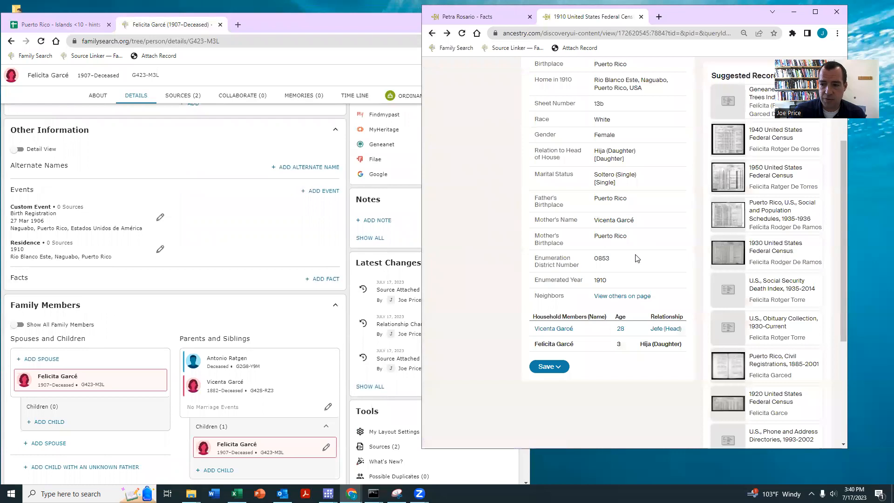
Open the 1920 United States Federal Census from the suggested records and examine its household members
scroll(746, 174, "up", 1)
scroll(746, 174, "up", 2)
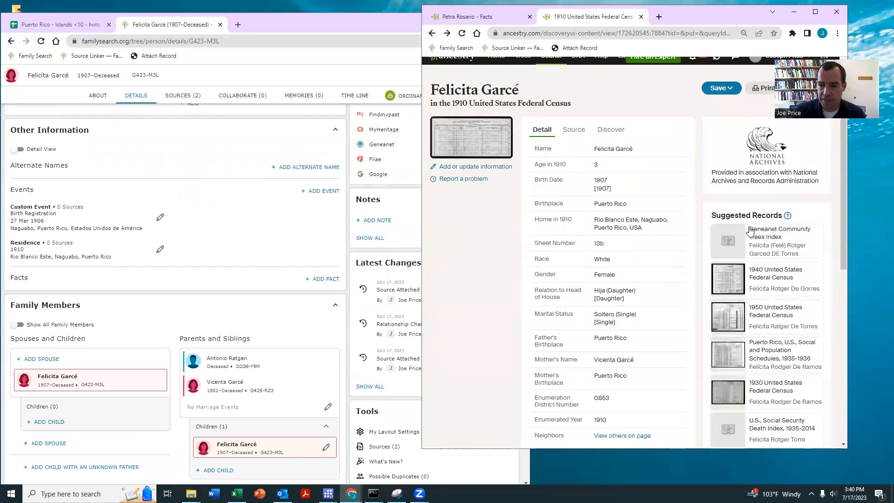
scroll(745, 225, "down", 1)
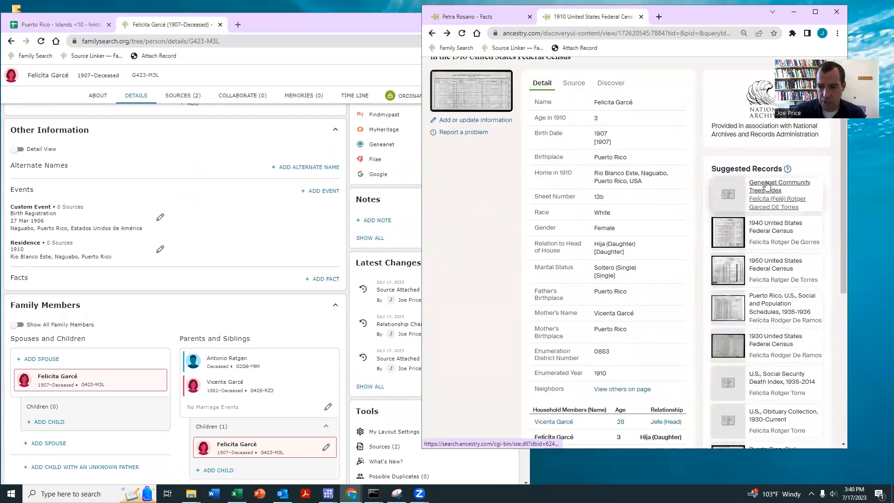
scroll(696, 238, "down", 4)
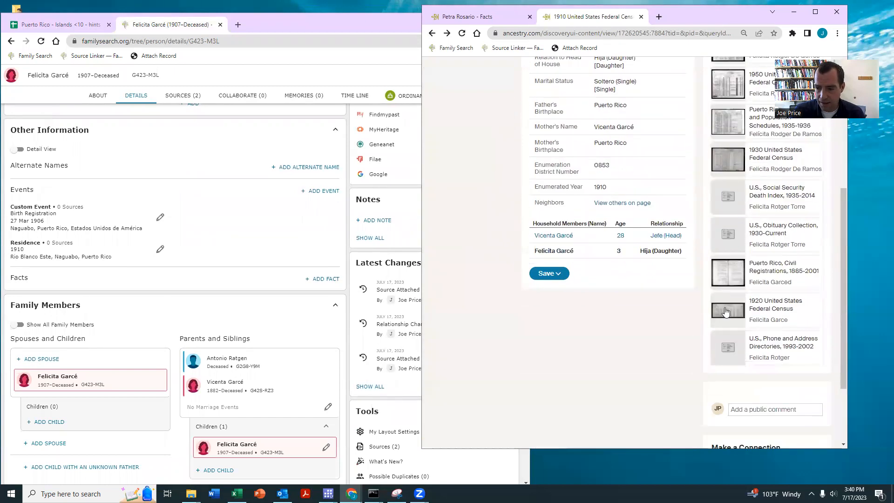
left_click(761, 309)
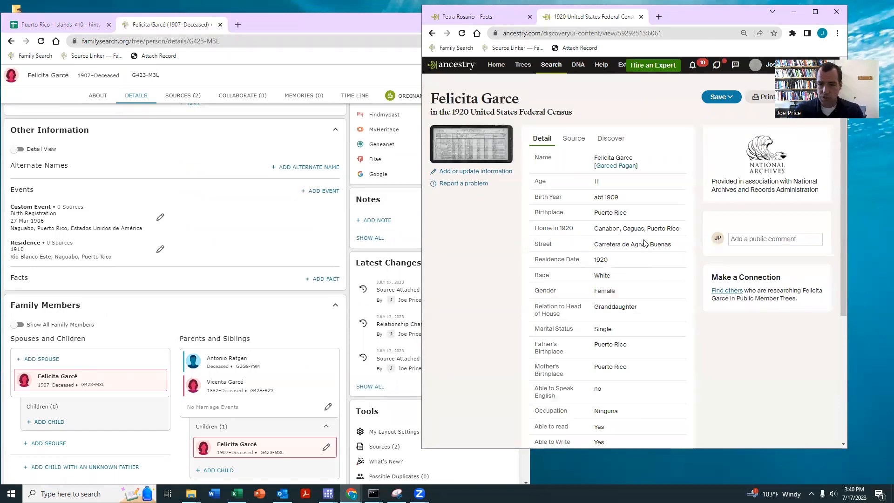
scroll(648, 270, "down", 4)
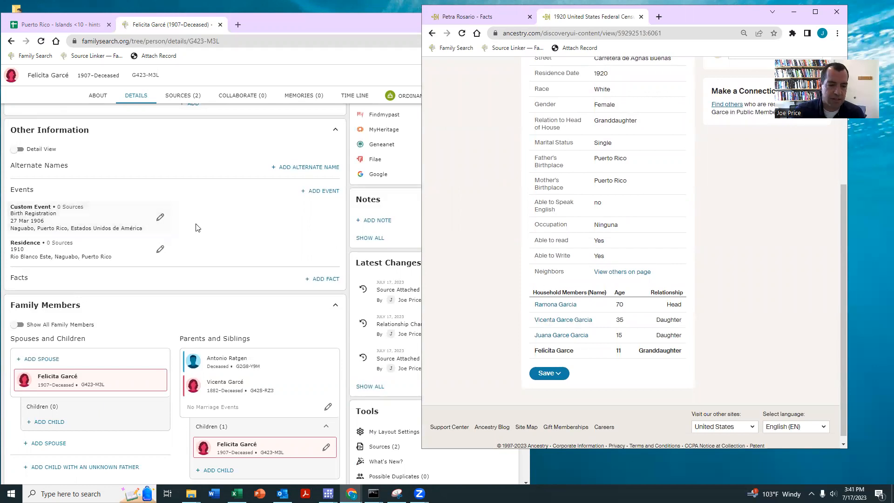
Return to FamilySearch, close the daughter's person page, and enter 1 as the result for row 92 in the hints sheet
scroll(263, 209, "up", 4)
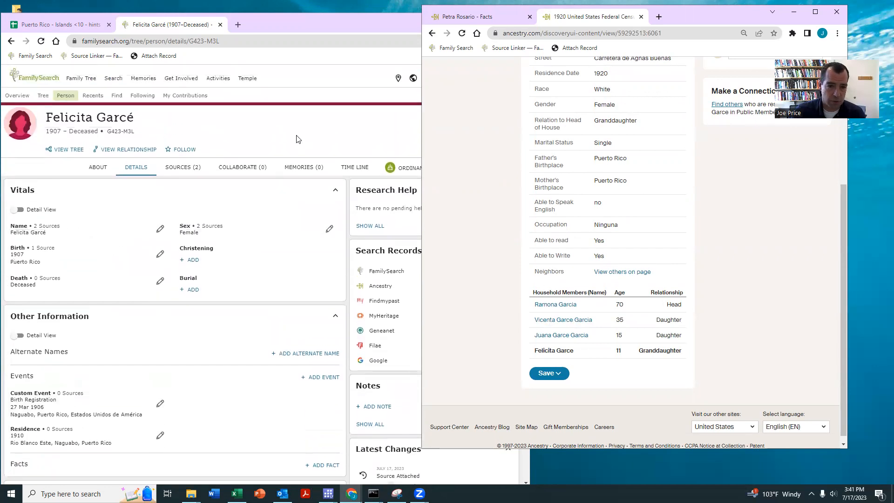
left_click(296, 136)
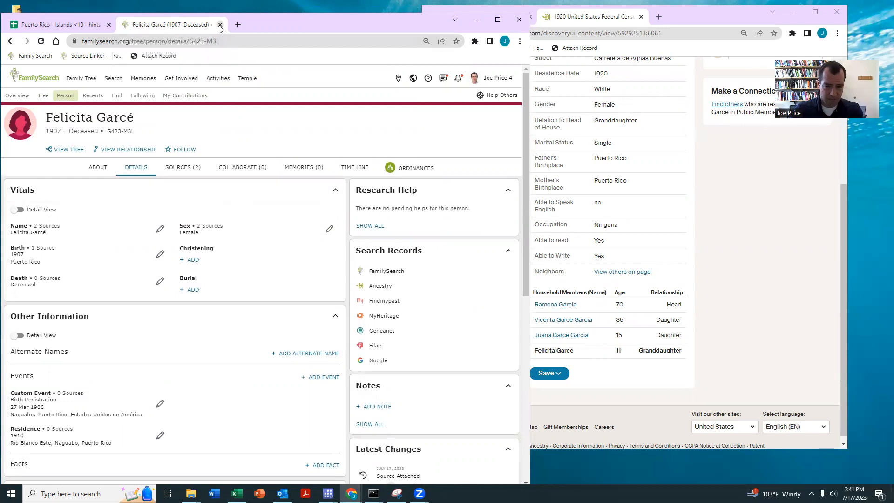
key("ctrl+shift+Tab")
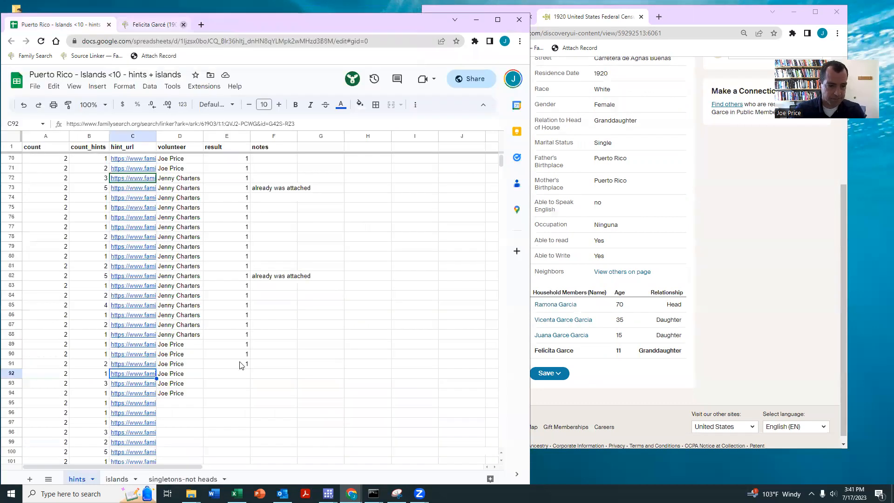
left_click(236, 374)
type("1")
key("Return")
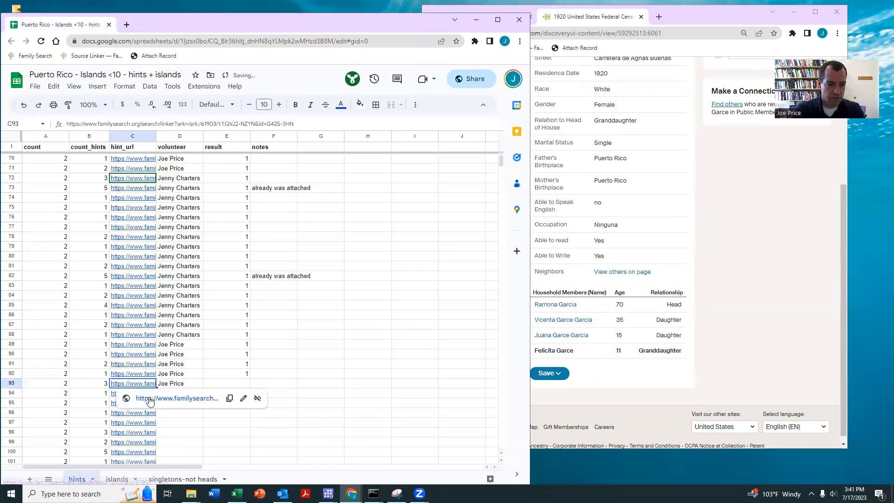
Open the hint in row 93 and attach its Puerto Rico, Civil Registration, 1805-2001 record to the wife and her husband
left_click(156, 399)
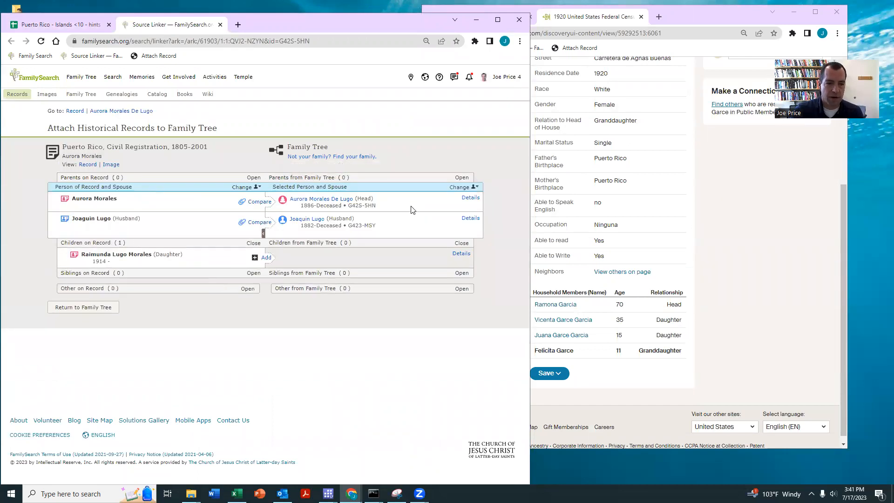
left_click(461, 254)
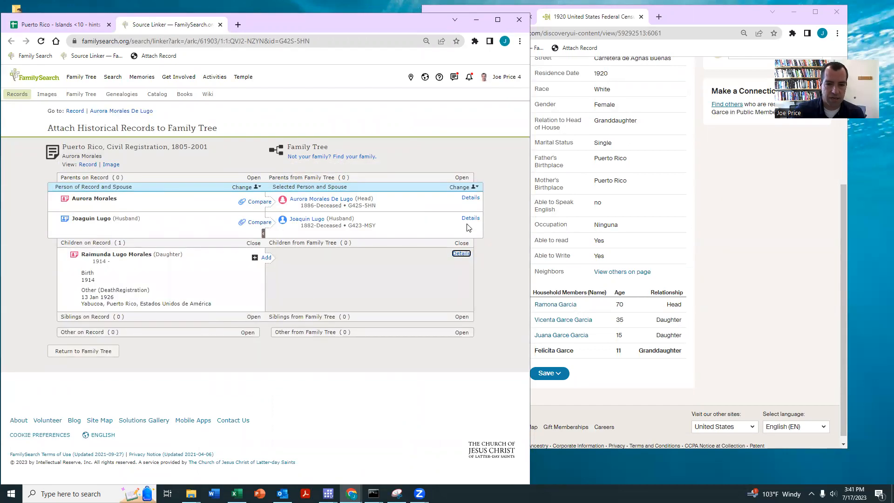
left_click(470, 198)
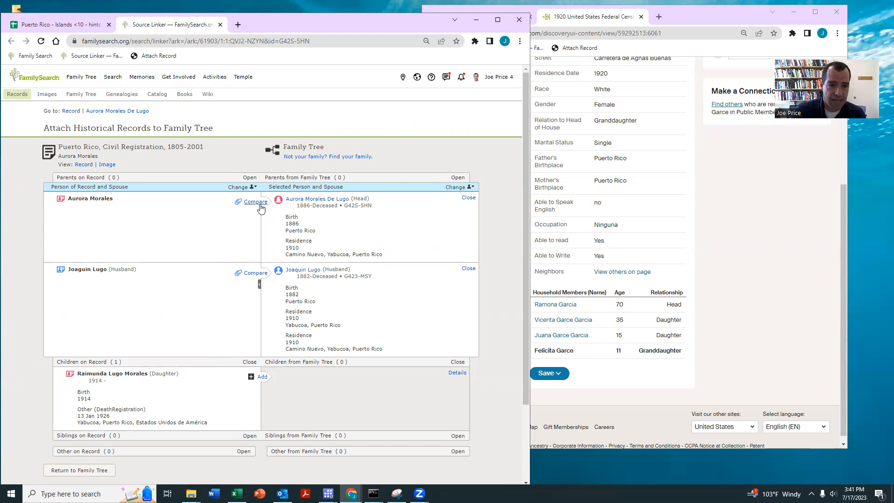
left_click(265, 204)
left_click(377, 321)
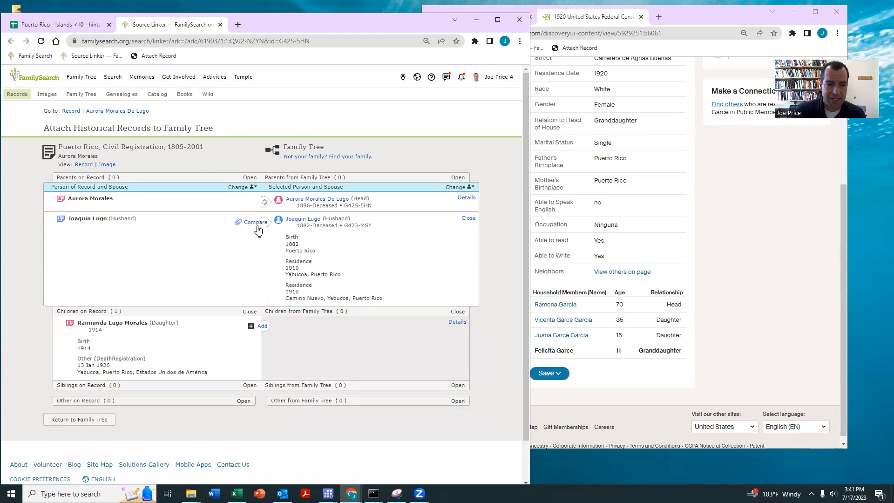
left_click(255, 223)
left_click(425, 373)
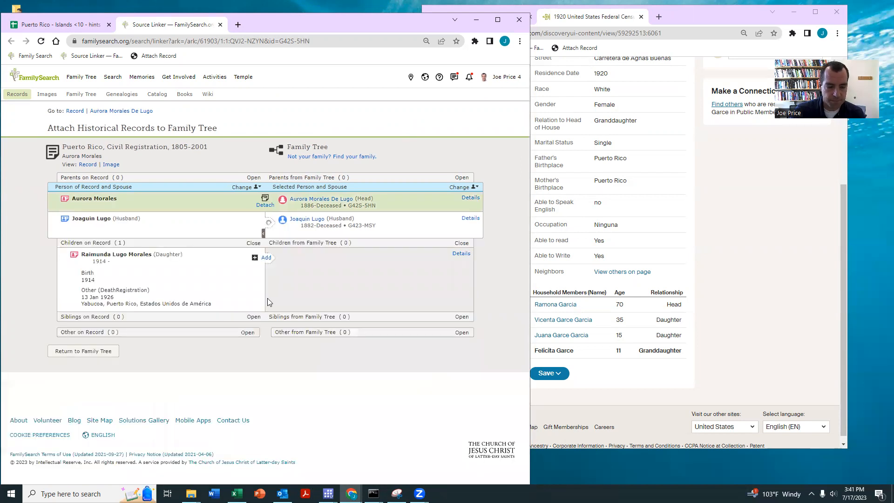
Add the record's daughter to the family tree as a new deceased person, giving "yes" as the reason
left_click(264, 258)
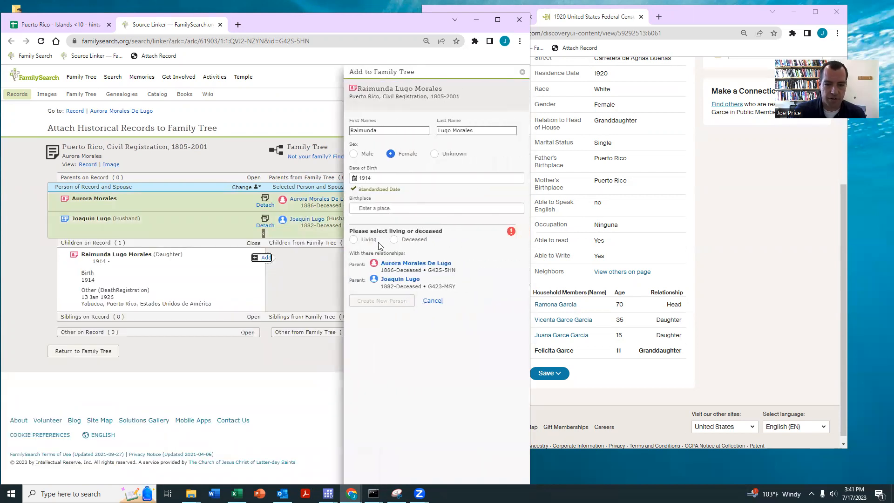
left_click(394, 239)
left_click(389, 376)
type("y")
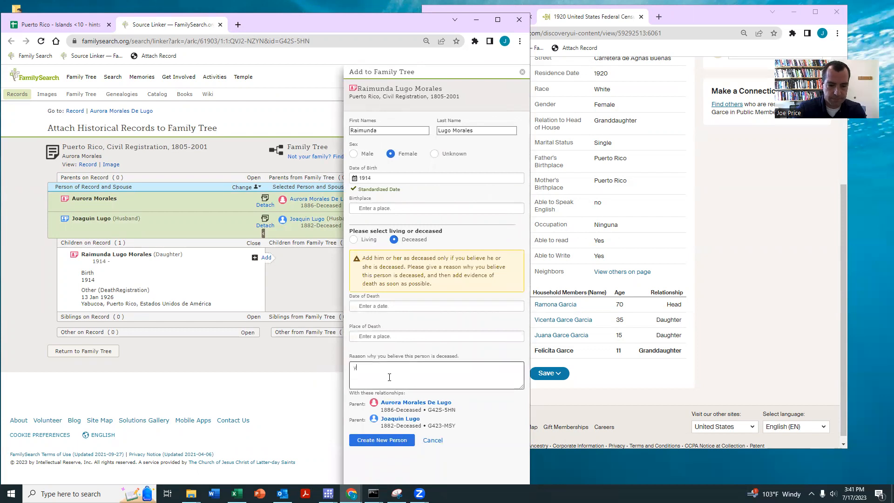
type("es")
left_click(381, 440)
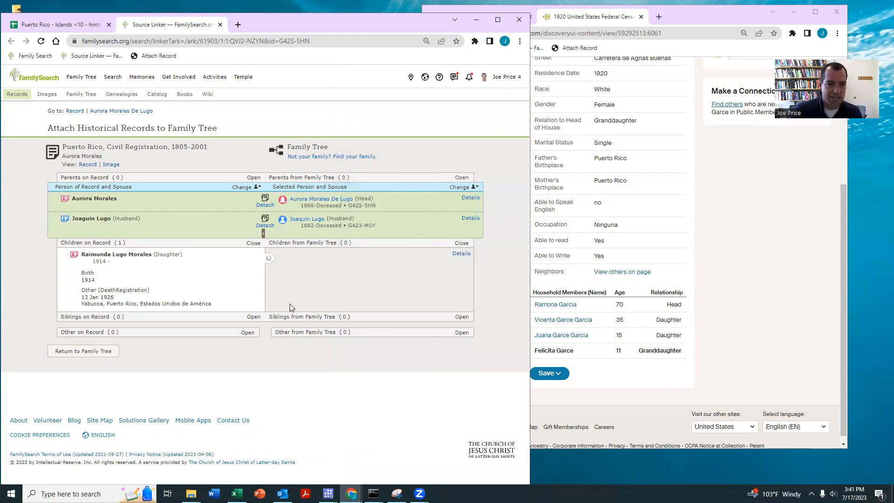
Attach the civil registration record to the newly added daughter, including the death registration event
left_click(260, 335)
scroll(263, 337, "down", 4)
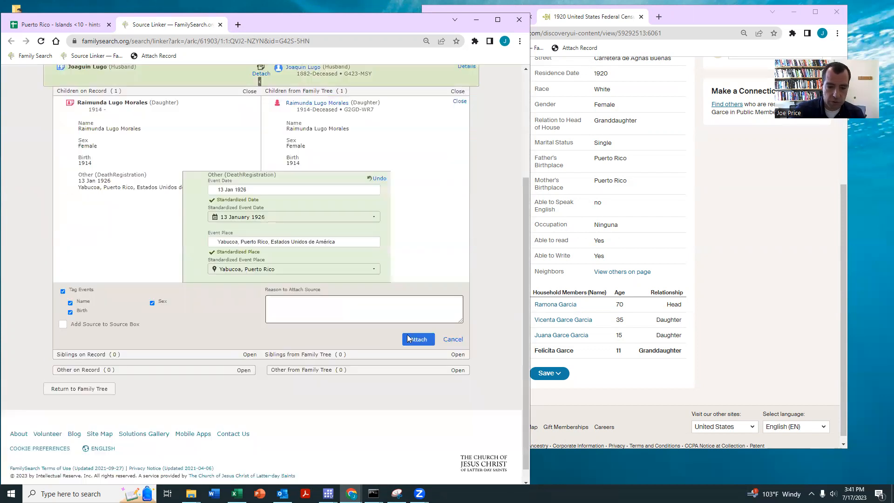
left_click(424, 330)
Open the wife's person page, show all her research helps, and open the United States Census, 1920 hint for review
left_click(299, 201)
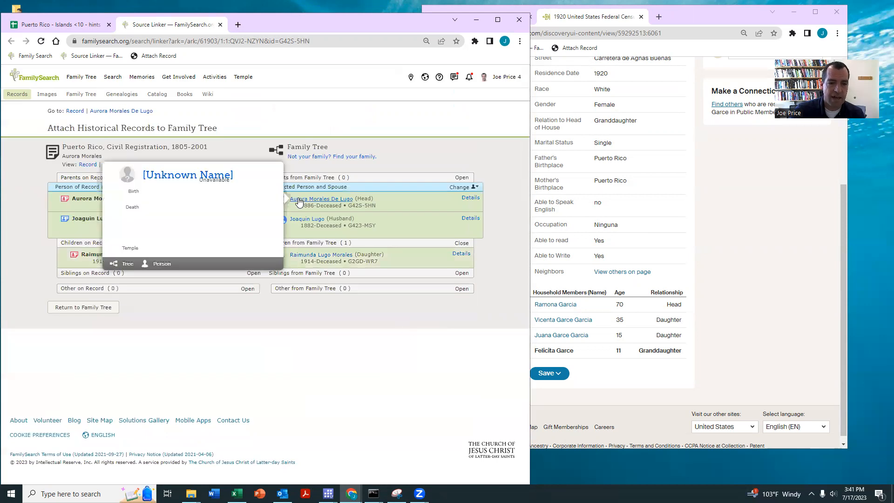
left_click(158, 275)
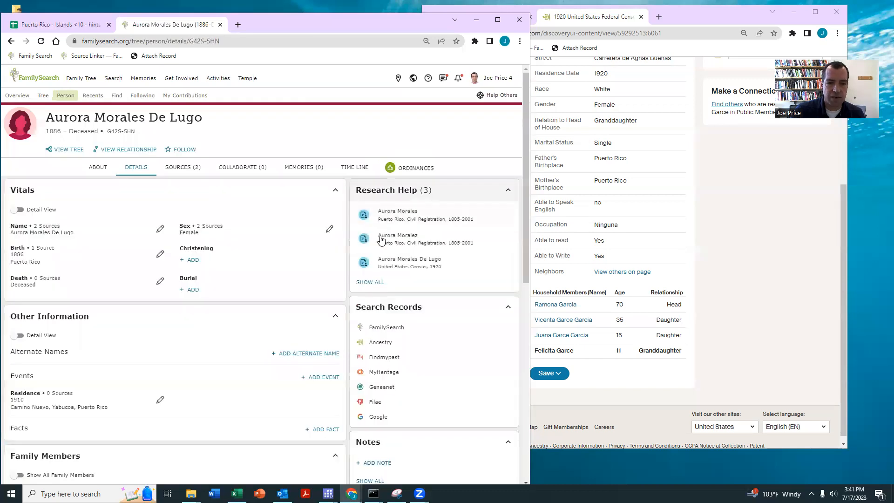
left_click(370, 282)
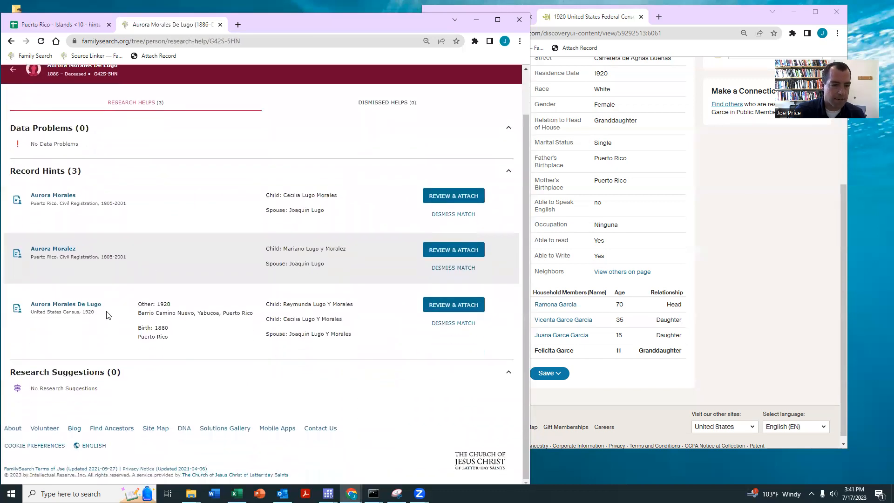
left_click(449, 305)
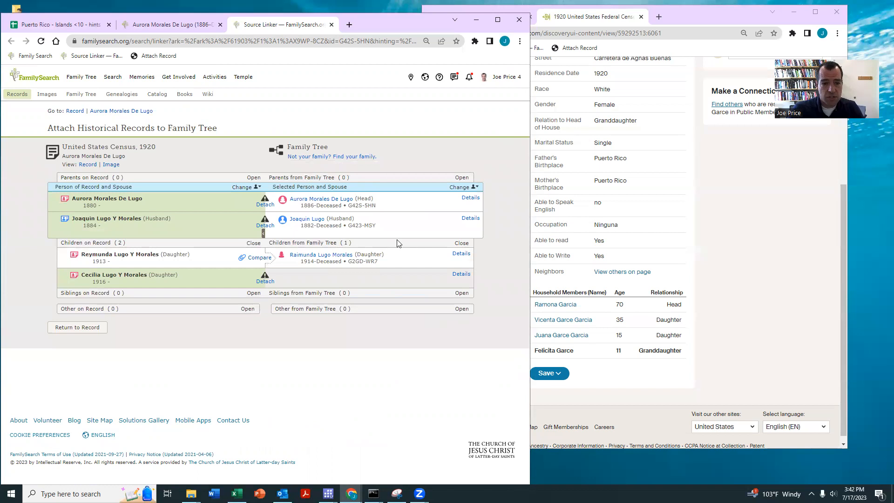
Compare the elder daughter's details and attach the United States Census, 1920 record with its residence to her
left_click(461, 254)
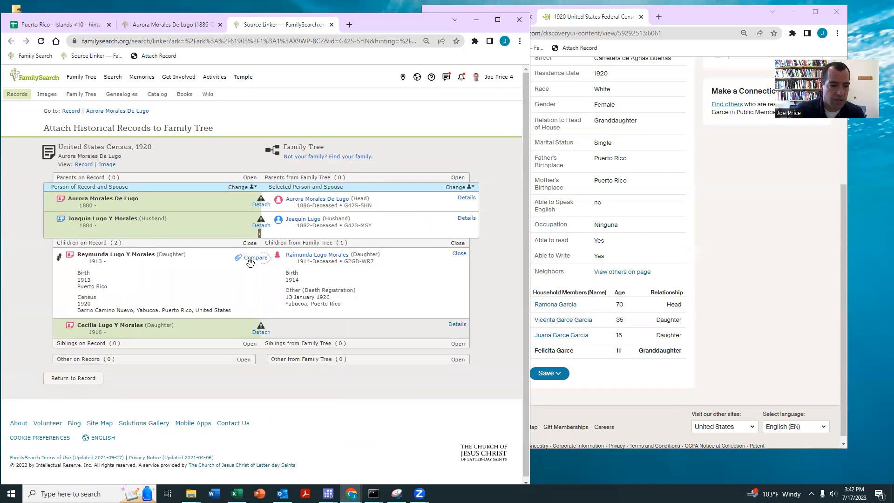
left_click(251, 257)
scroll(386, 323, "down", 3)
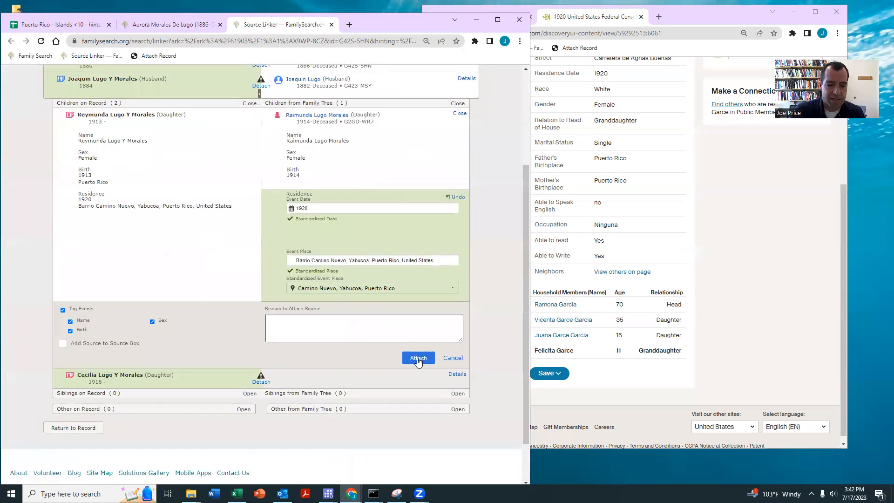
left_click(417, 361)
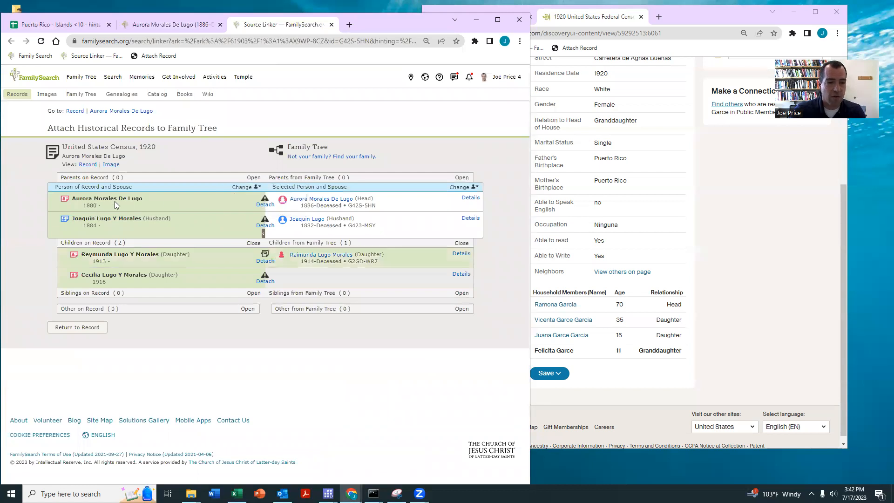
Copy the wife's person ID and open the other tree profile to which her 1920 census entry is already attached
mouse_move(259, 205)
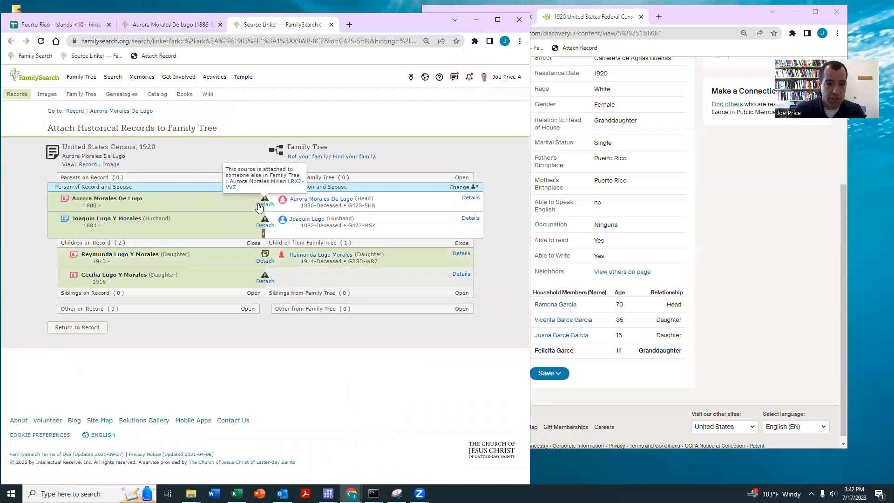
left_click_drag(376, 206, 351, 206)
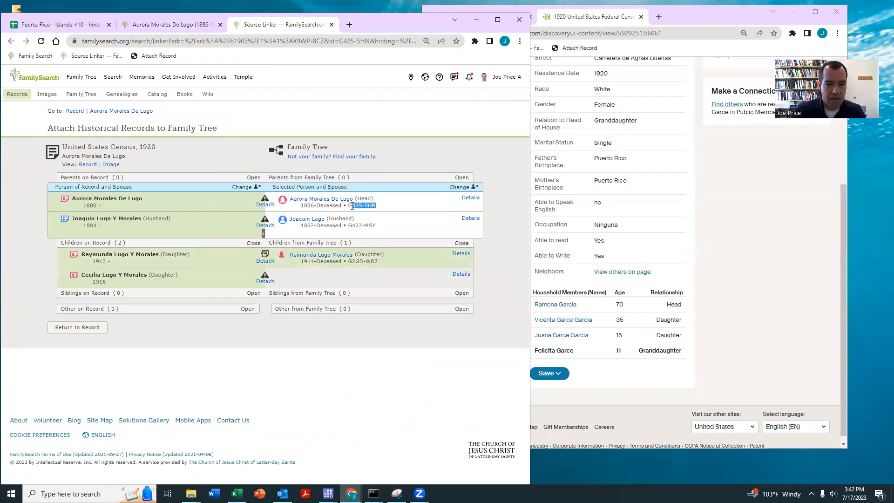
mouse_move(265, 205)
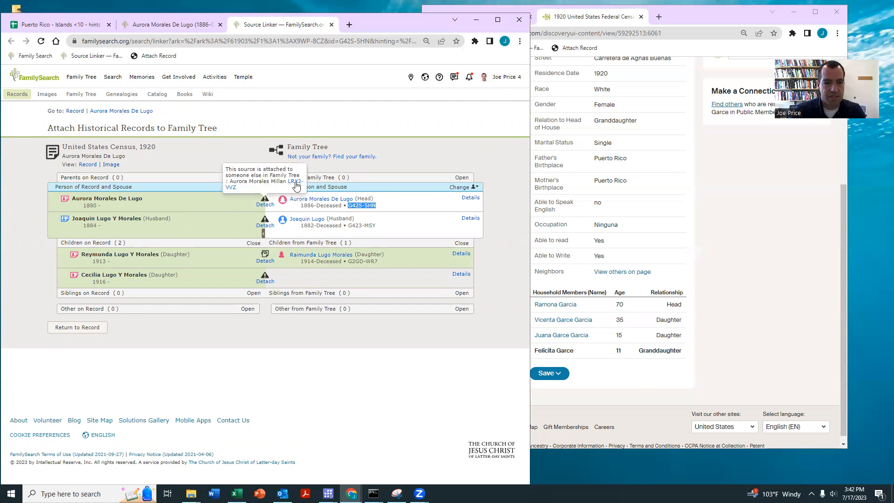
left_click(296, 191)
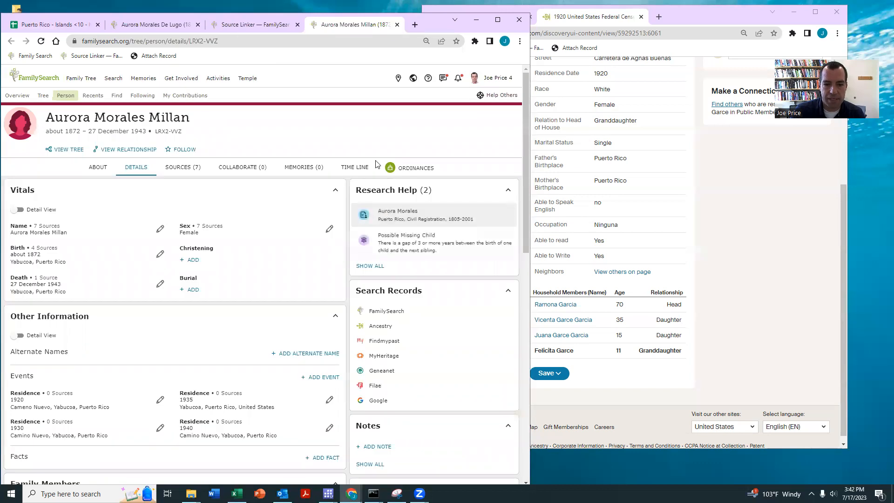
left_click(242, 26)
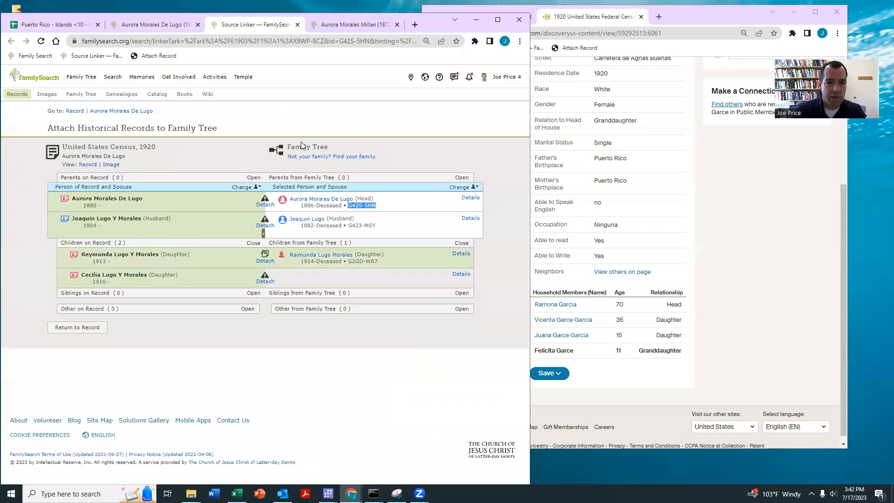
left_click(337, 27)
Start a Merge By ID on the other profile, using the wife's copied person ID as the possible duplicate
scroll(373, 232, "down", 10)
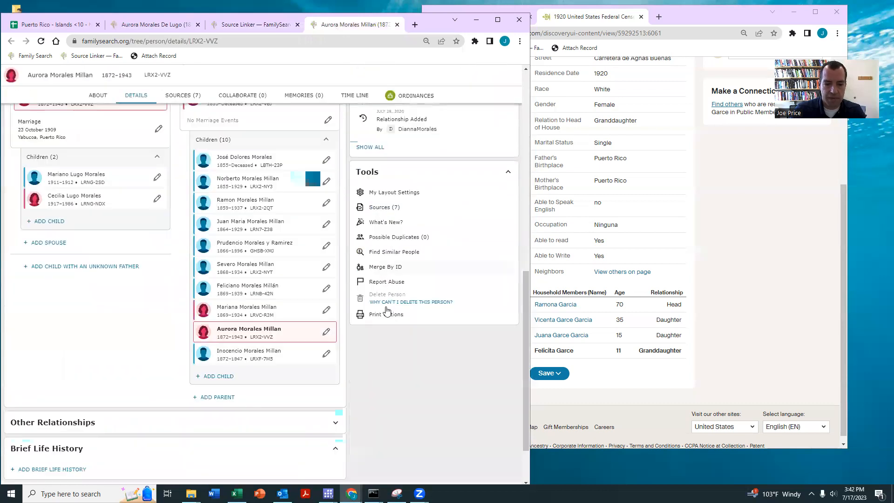
left_click(385, 267)
type("G42S-5HN")
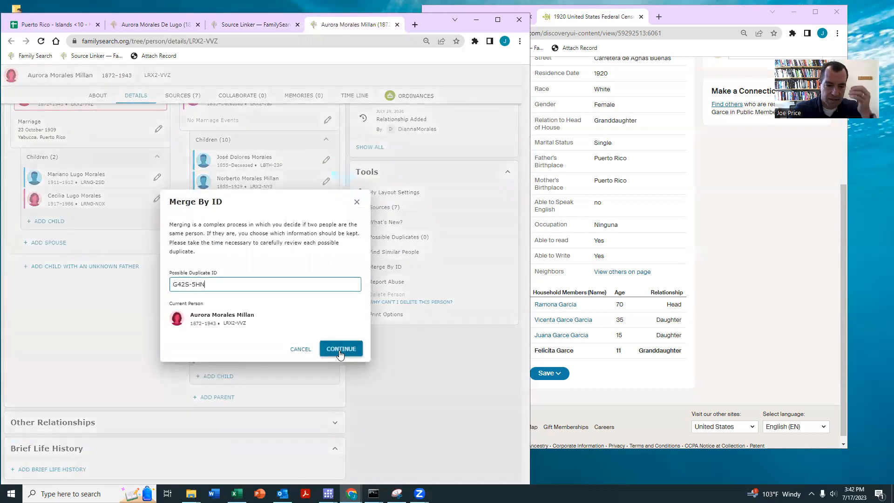
left_click(340, 350)
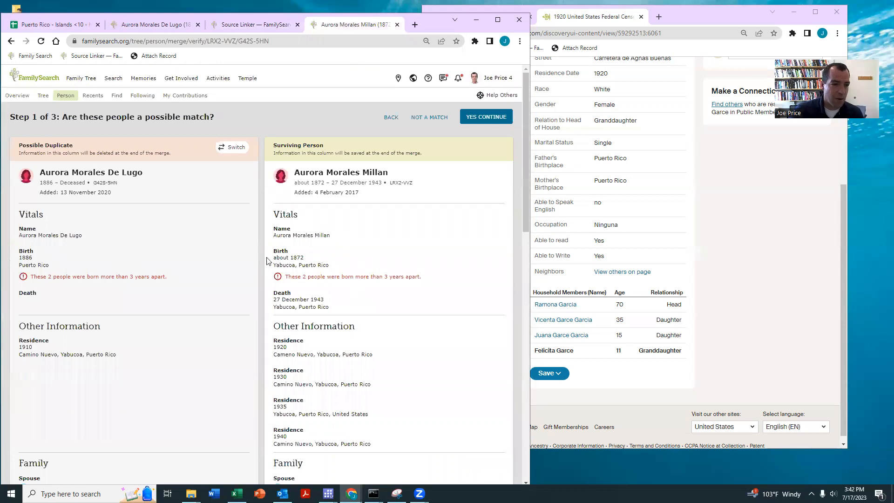
Compare the vitals, residences and families of the two wife profiles, and accept them as a possible match
scroll(386, 232, "down", 2)
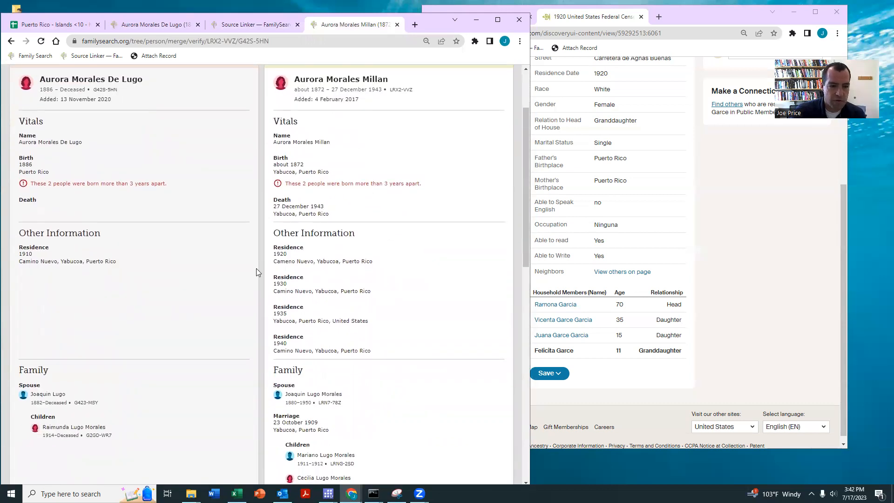
scroll(371, 262, "down", 3)
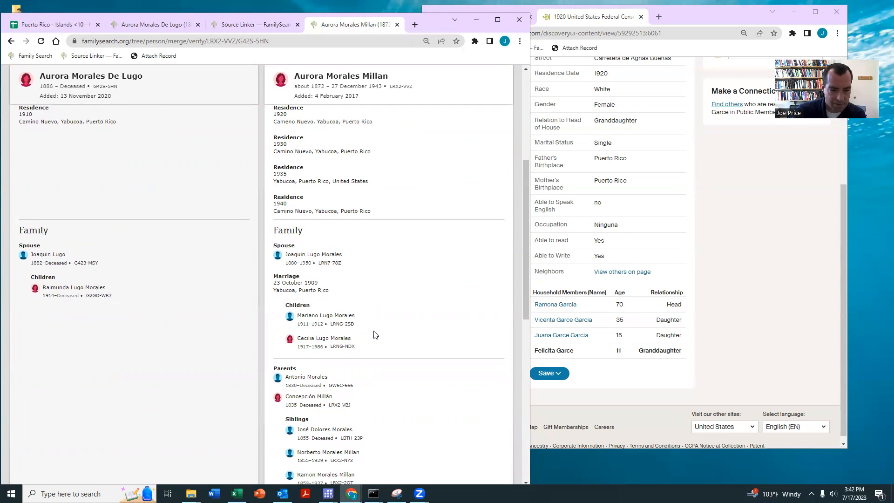
scroll(376, 334, "down", 10)
left_click(482, 406)
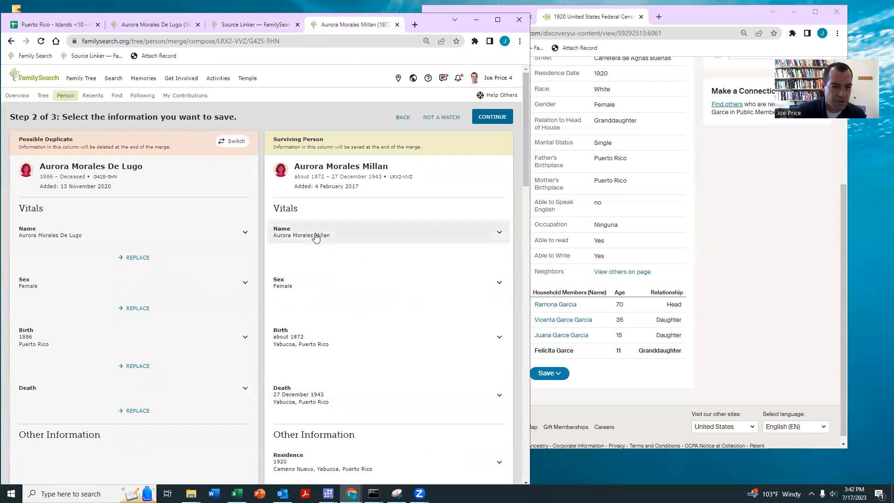
Review the information carried into the surviving wife profile, keep its existing vitals, and complete the merge
scroll(319, 235, "down", 5)
scroll(322, 233, "up", 3)
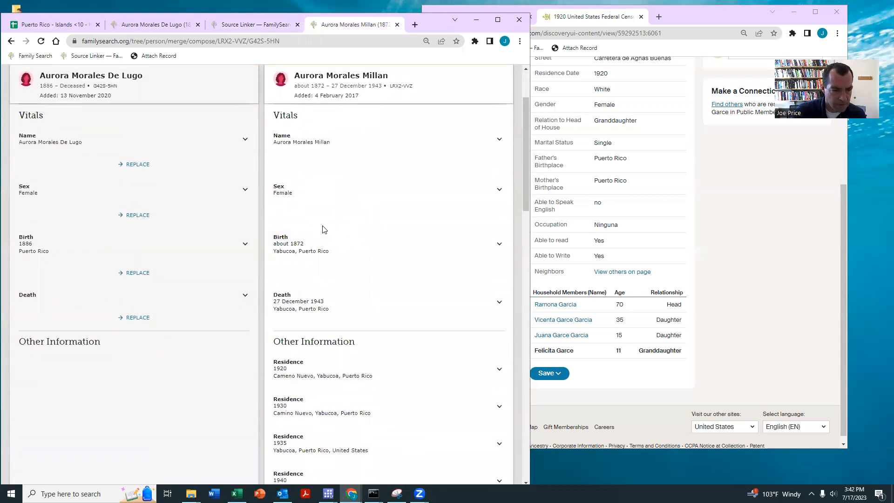
scroll(331, 235, "down", 3)
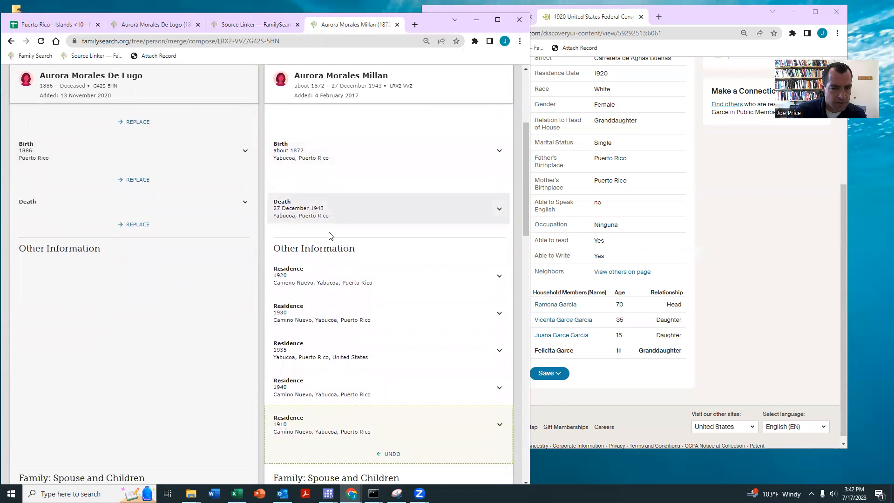
scroll(395, 252, "down", 7)
scroll(395, 256, "up", 10)
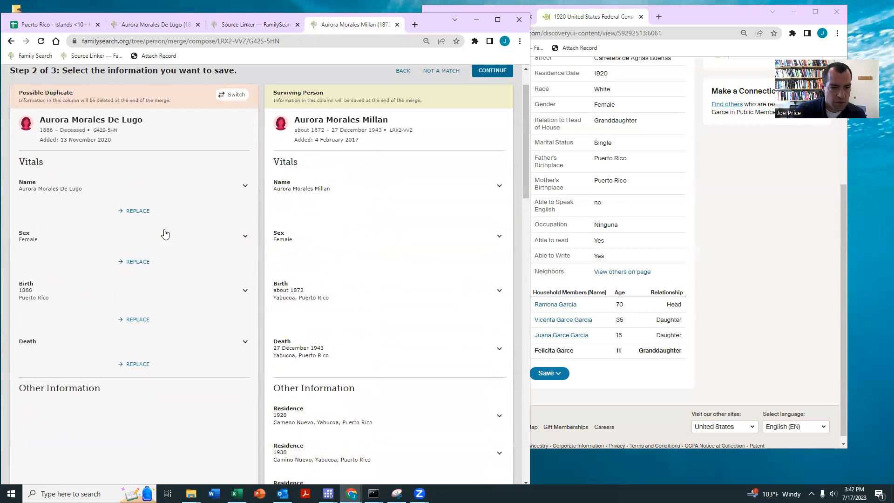
scroll(401, 275, "down", 8)
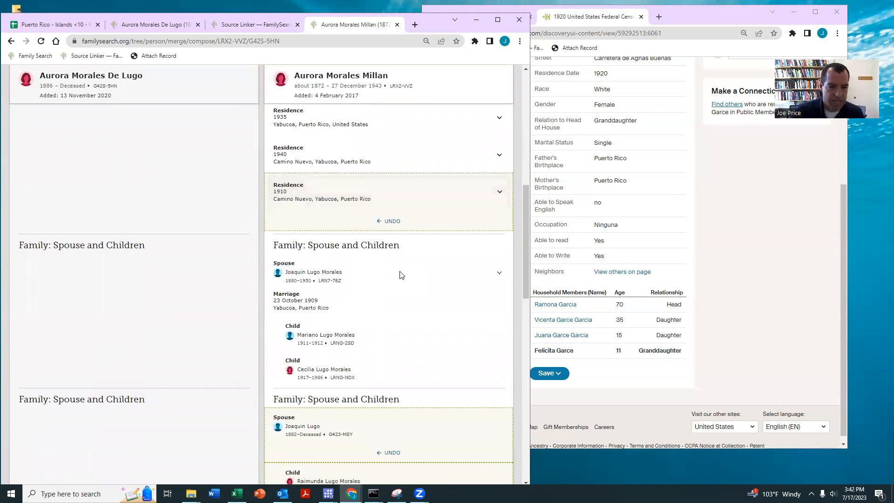
scroll(399, 275, "down", 12)
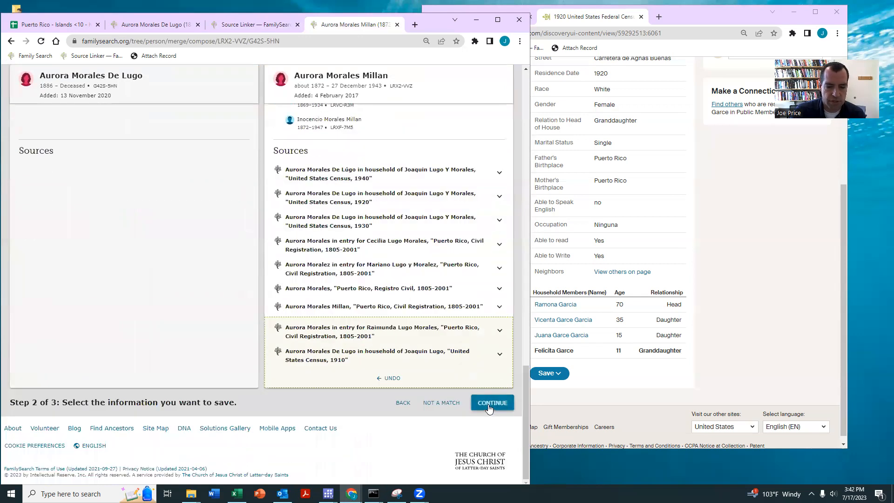
left_click(489, 407)
left_click(33, 268)
left_click(483, 118)
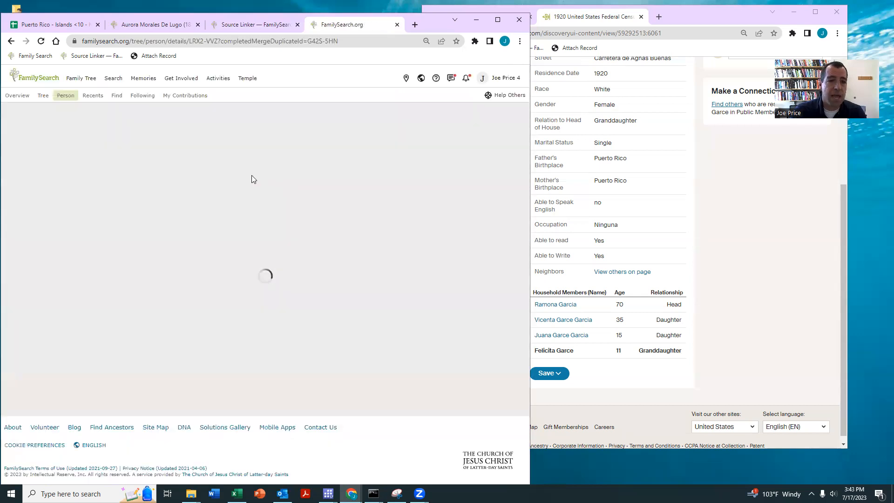
Check the wife's family members for a duplicate husband entry, and open the profile of the preferred husband from the 1909 marriage
scroll(166, 279, "down", 5)
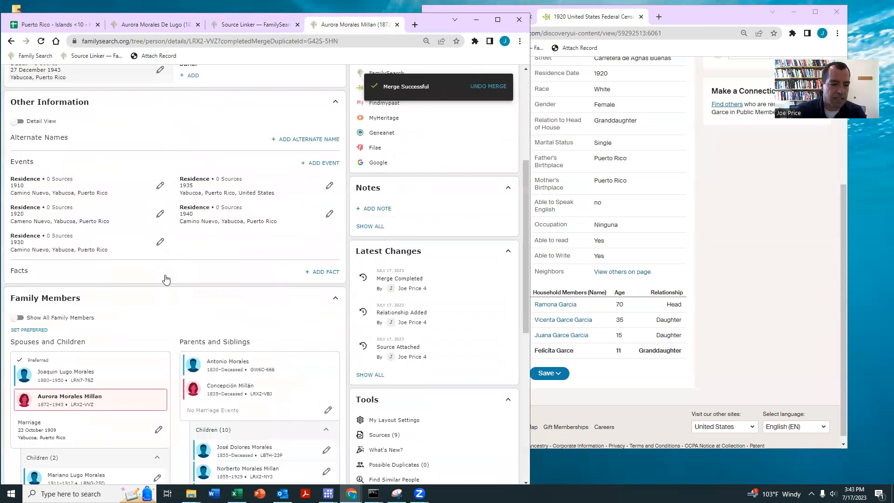
scroll(166, 279, "down", 5)
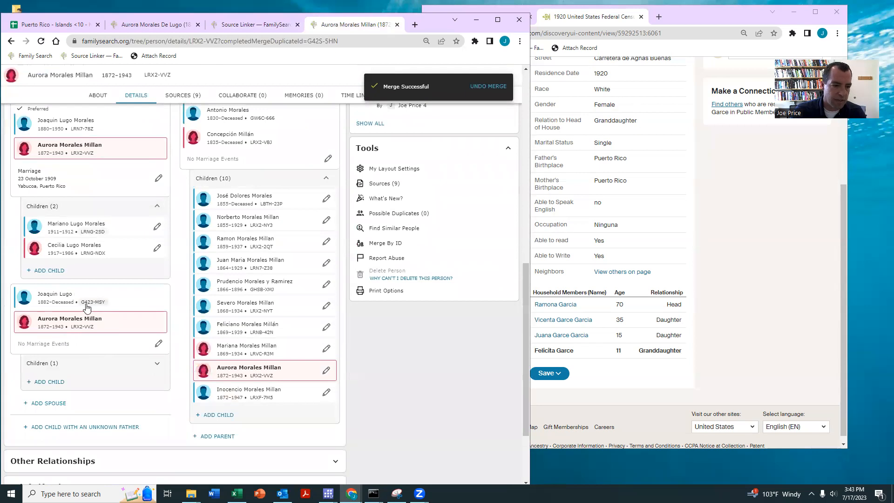
scroll(131, 275, "up", 2)
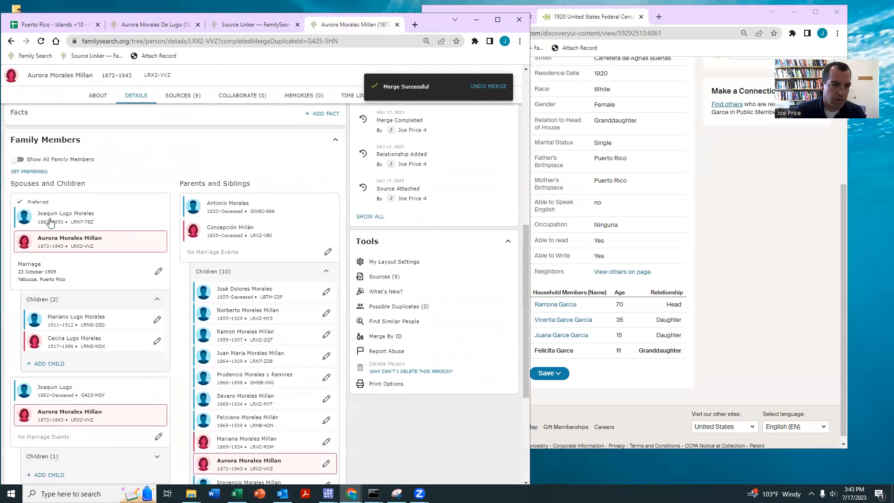
mouse_move(52, 220)
left_click(305, 356)
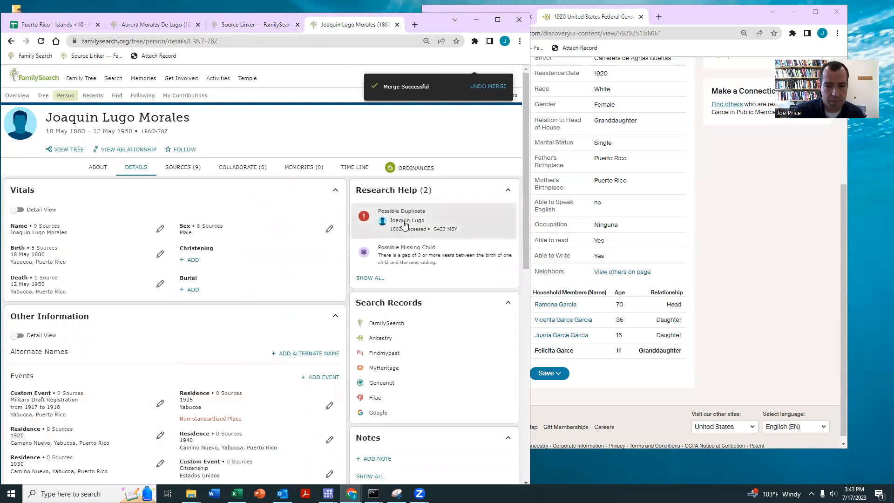
Start a merge review from the husband's possible duplicate hint, compare both profiles, and accept them as a possible match
left_click(404, 225)
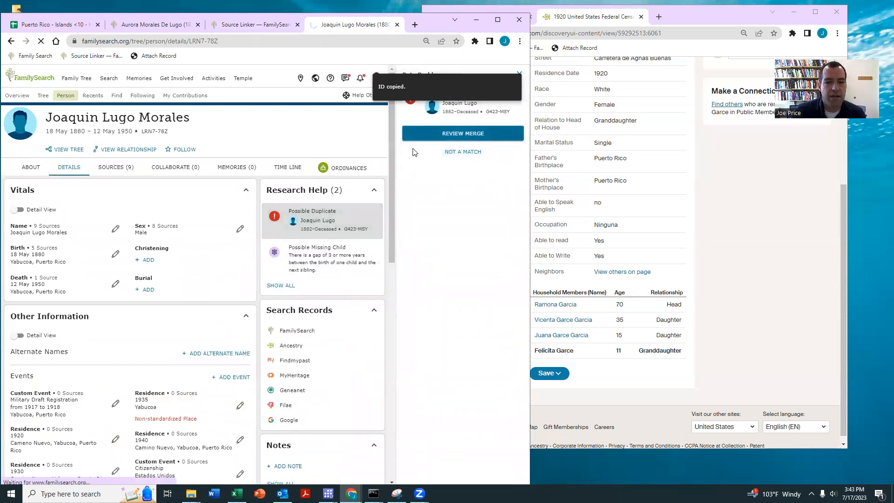
left_click(435, 132)
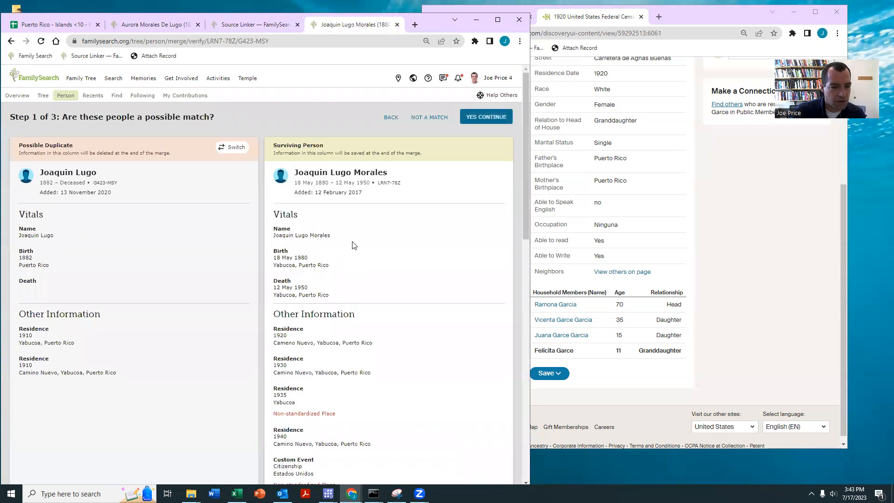
scroll(353, 245, "down", 15)
left_click(486, 401)
Review the family and sources carried into the surviving husband profile, complete the merge, and check the combined family
scroll(429, 289, "down", 10)
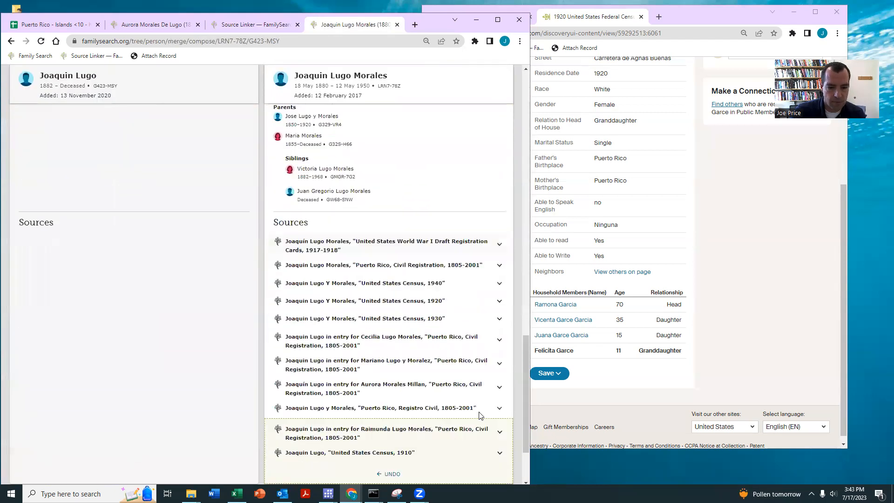
left_click(487, 401)
left_click(33, 268)
left_click(487, 117)
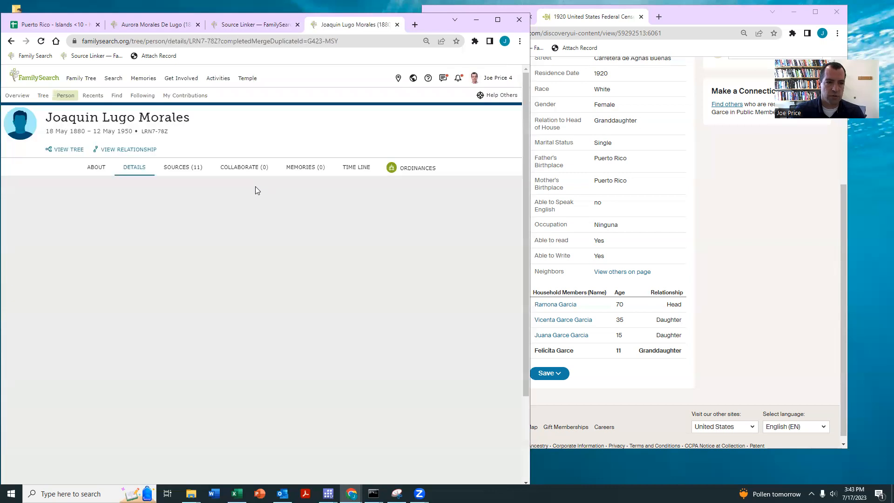
scroll(255, 186, "down", 10)
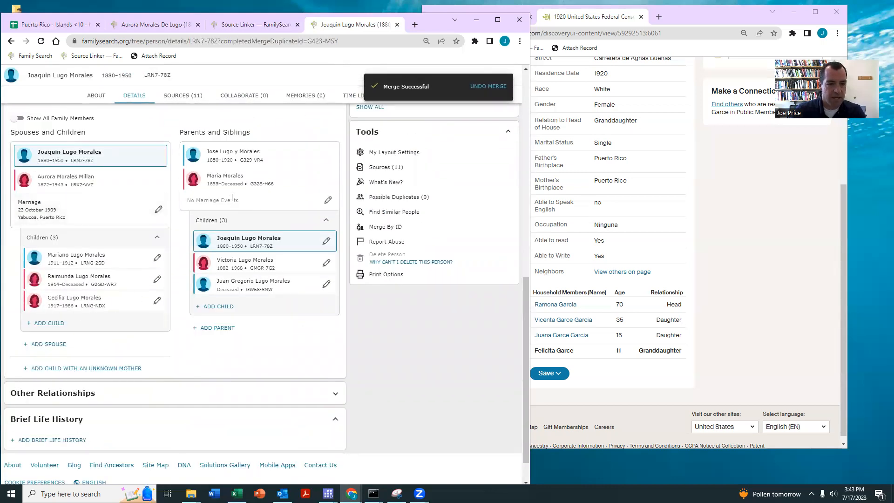
scroll(259, 175, "up", 3)
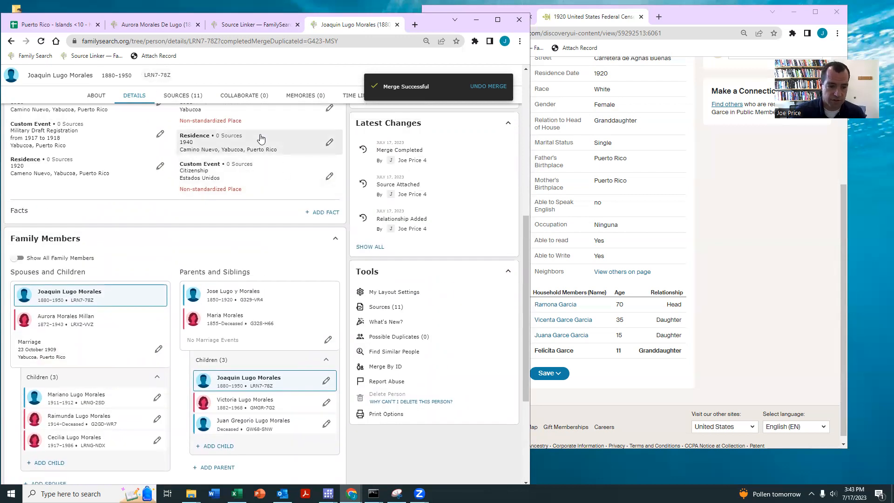
Return to the hints spreadsheet and record result 1 for the completed hint in row 93
left_click(55, 24)
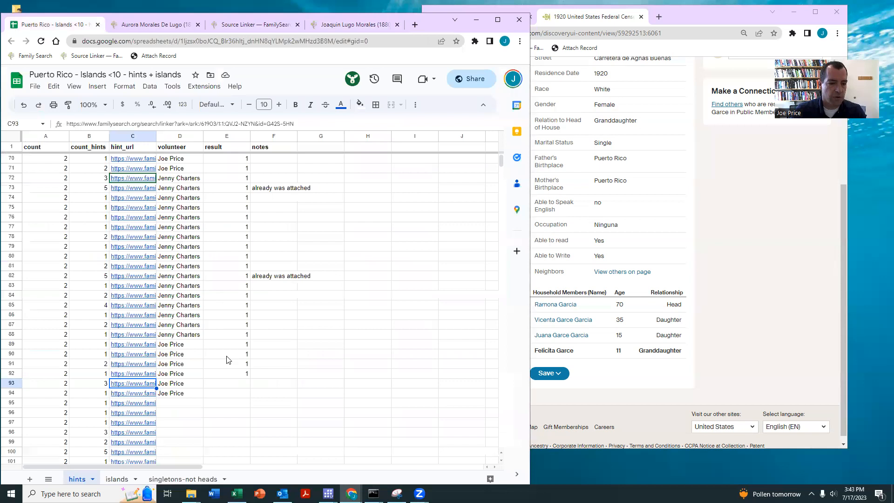
left_click(230, 384)
type("1")
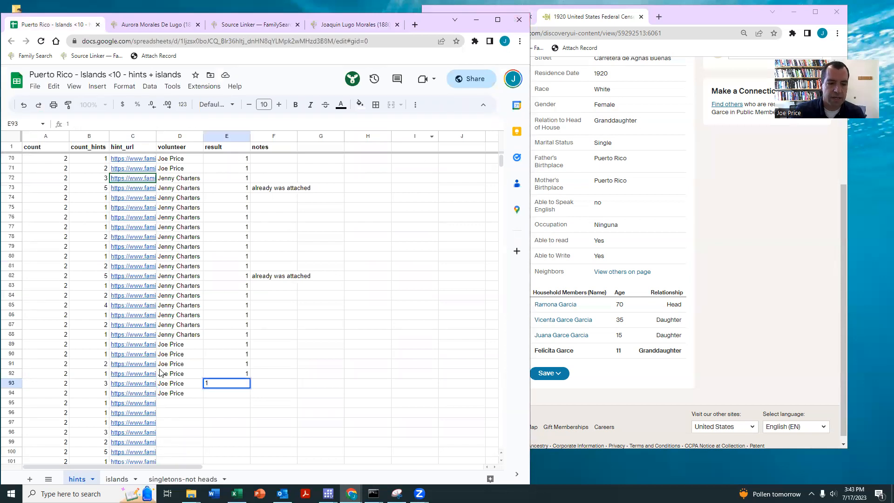
mouse_move(139, 405)
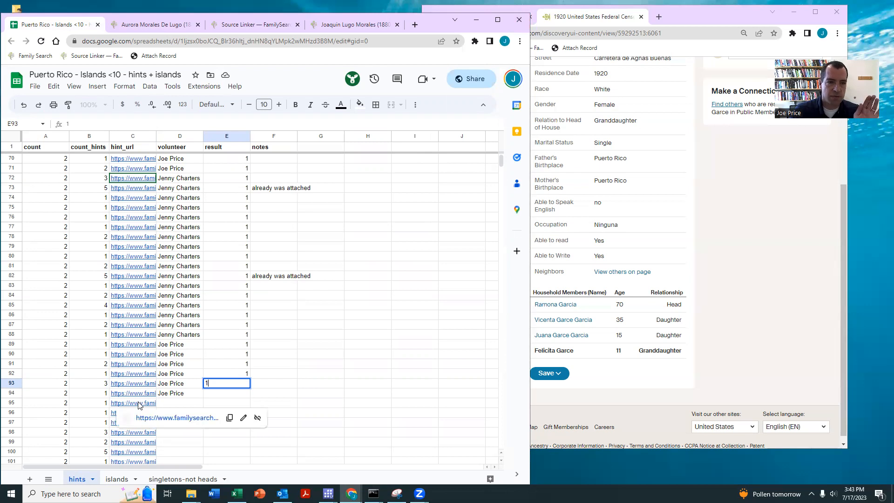